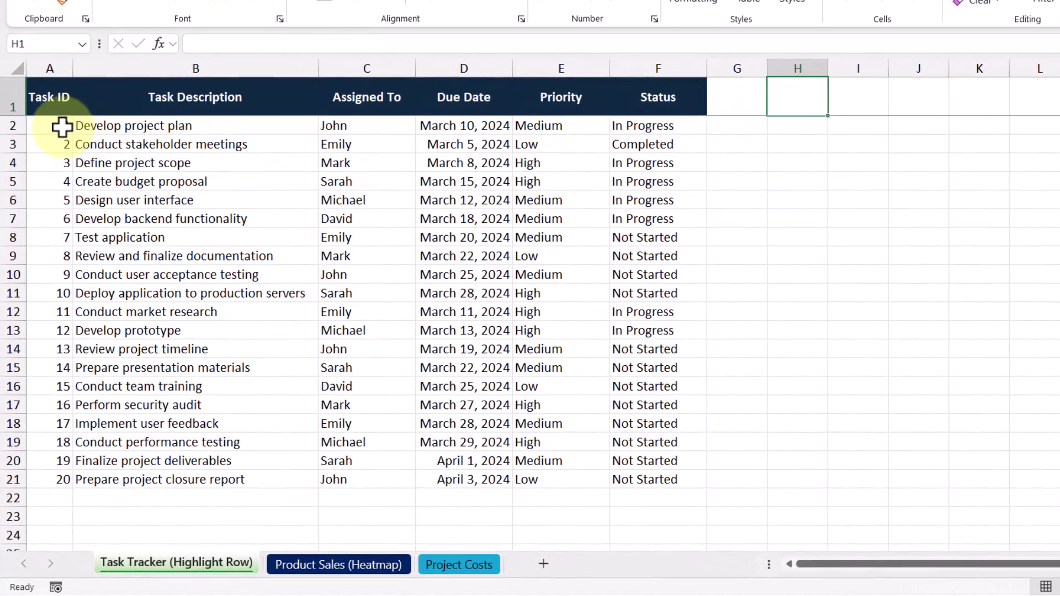
- Start a new formula-based conditional formatting rule for the task data in A2:F21
drag(55, 201, 339, 368)
drag(402, 326, 677, 482)
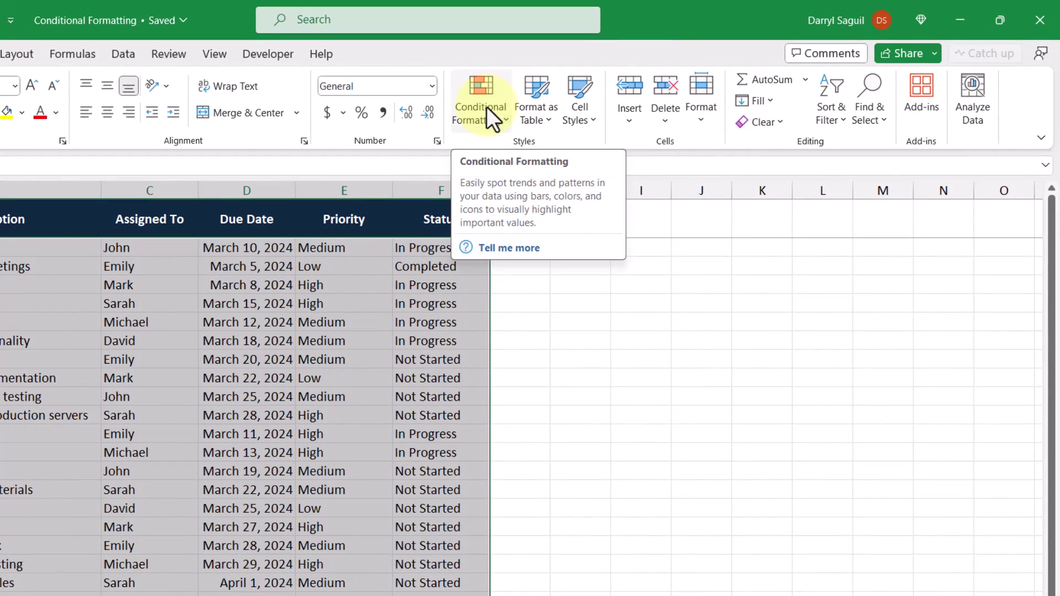
click(505, 97)
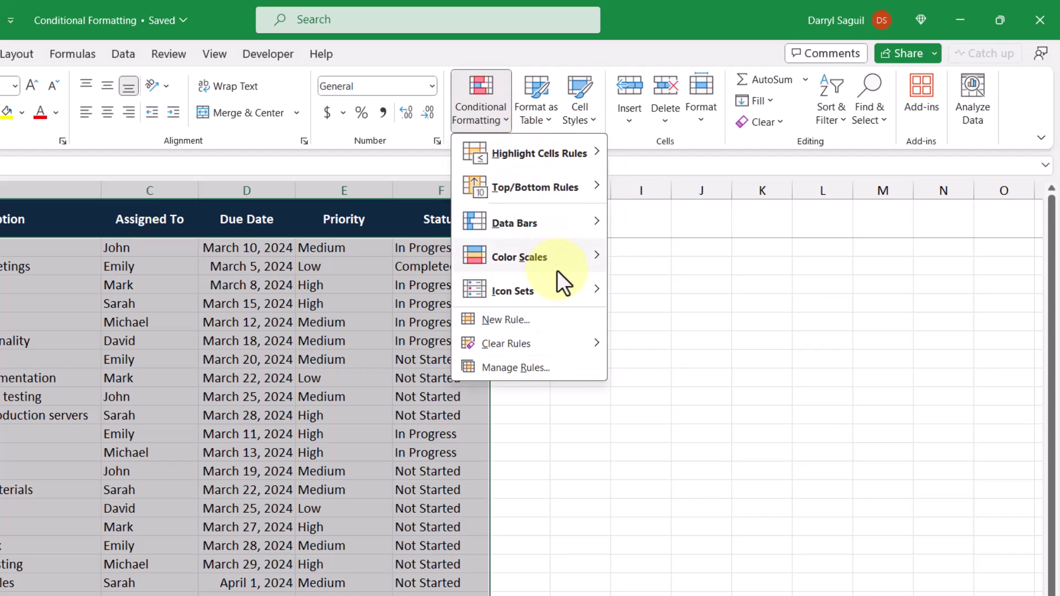
click(569, 325)
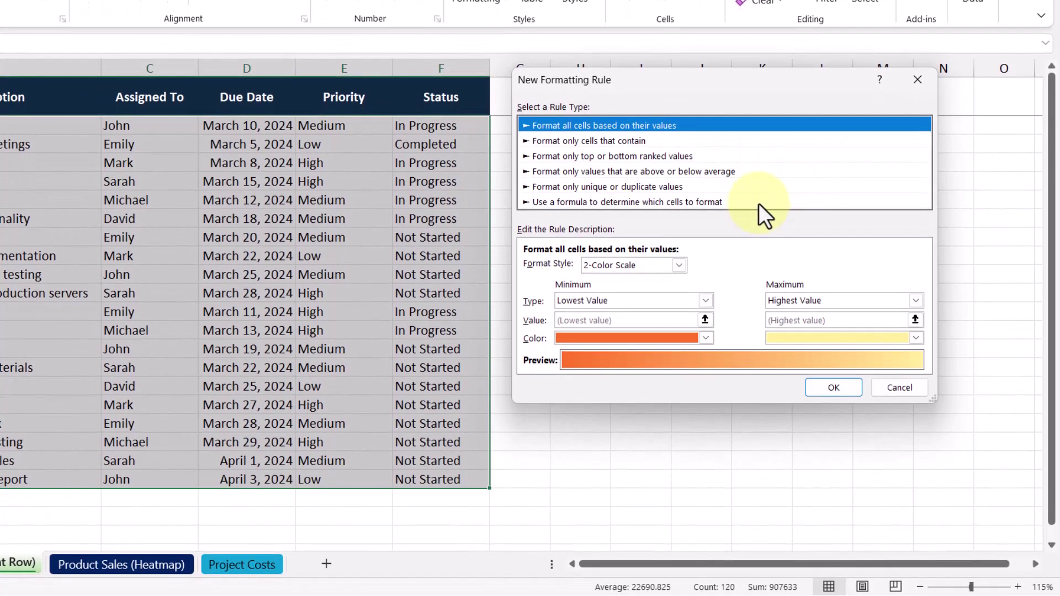
click(759, 203)
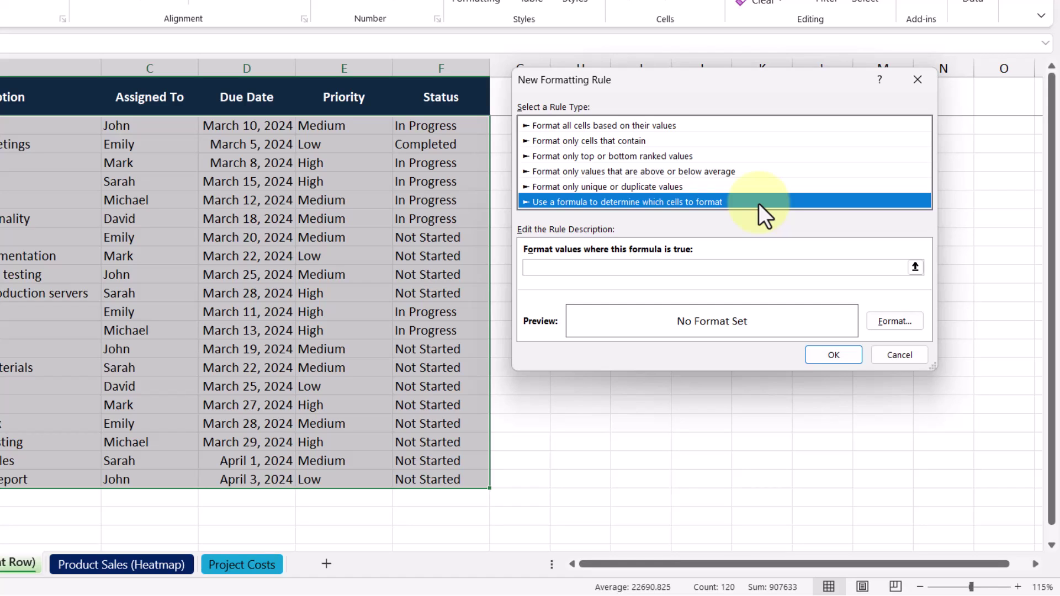
- Enter the rule formula =$E2="High", keeping the Priority column reference absolute
click(712, 267)
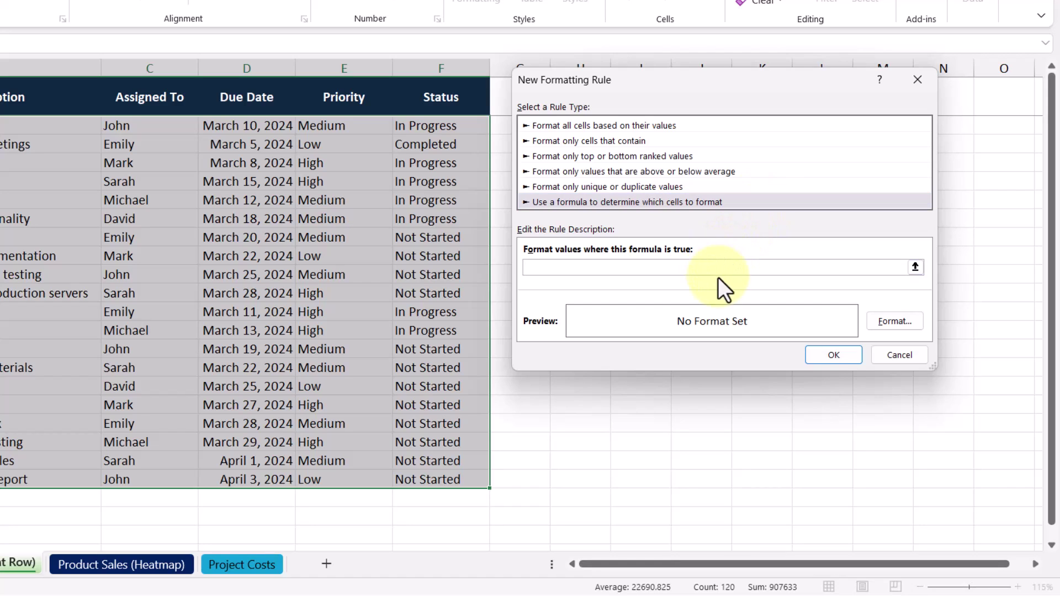
text(=)
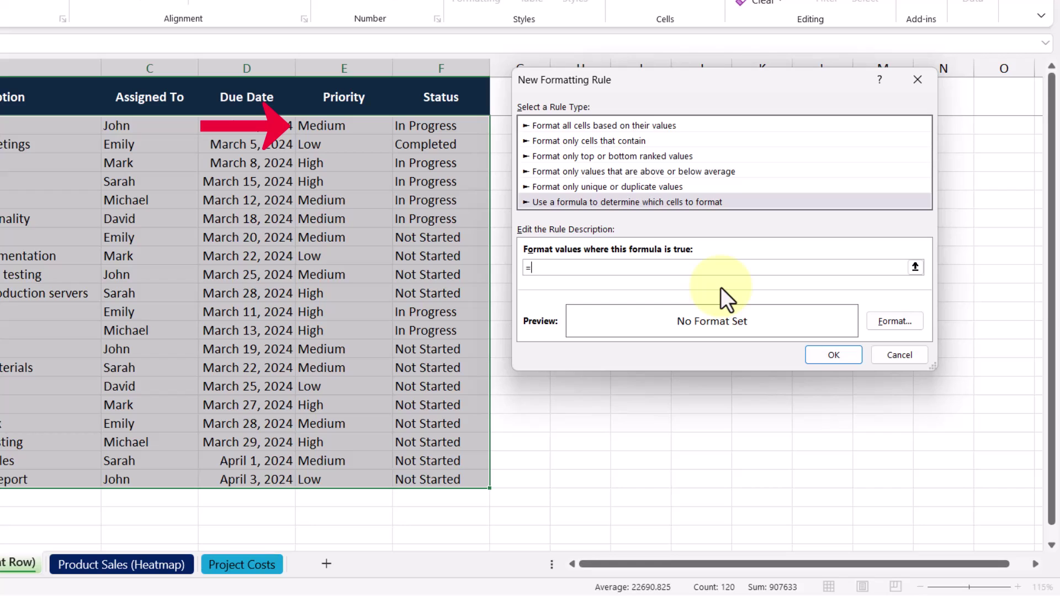
text(E2)
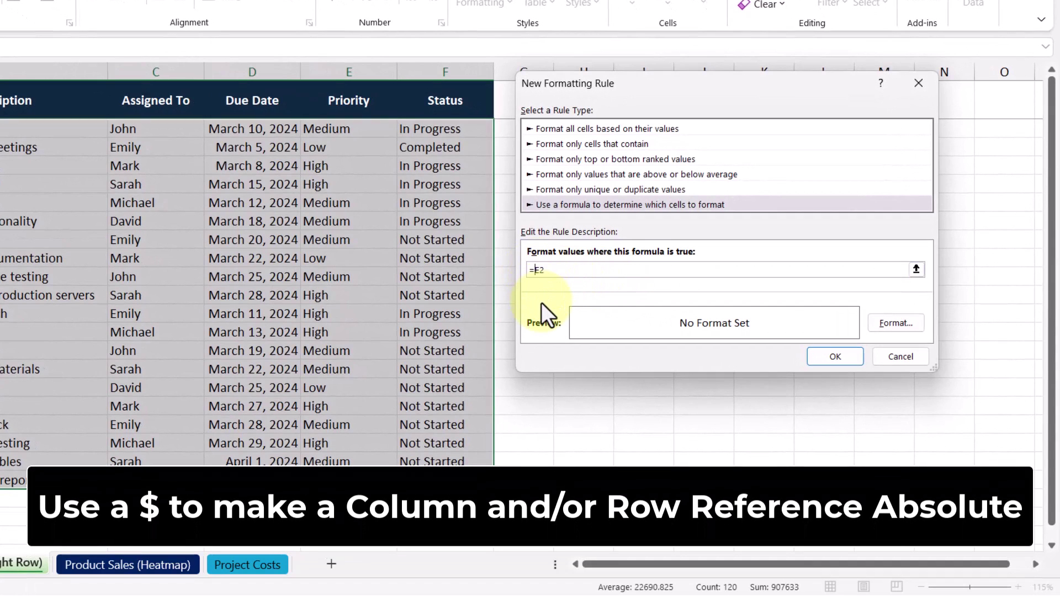
text($)
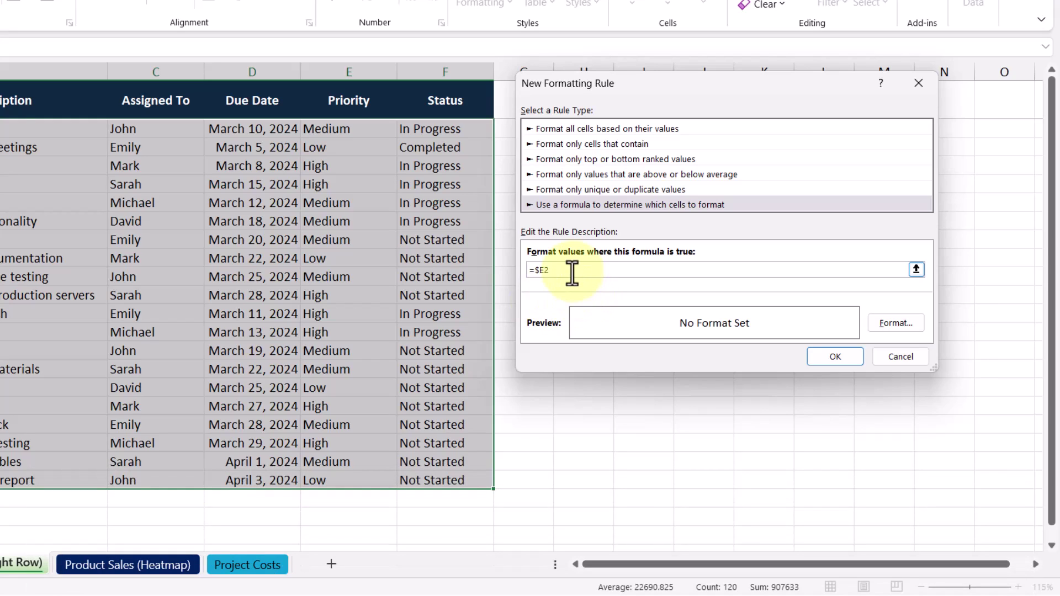
click(574, 274)
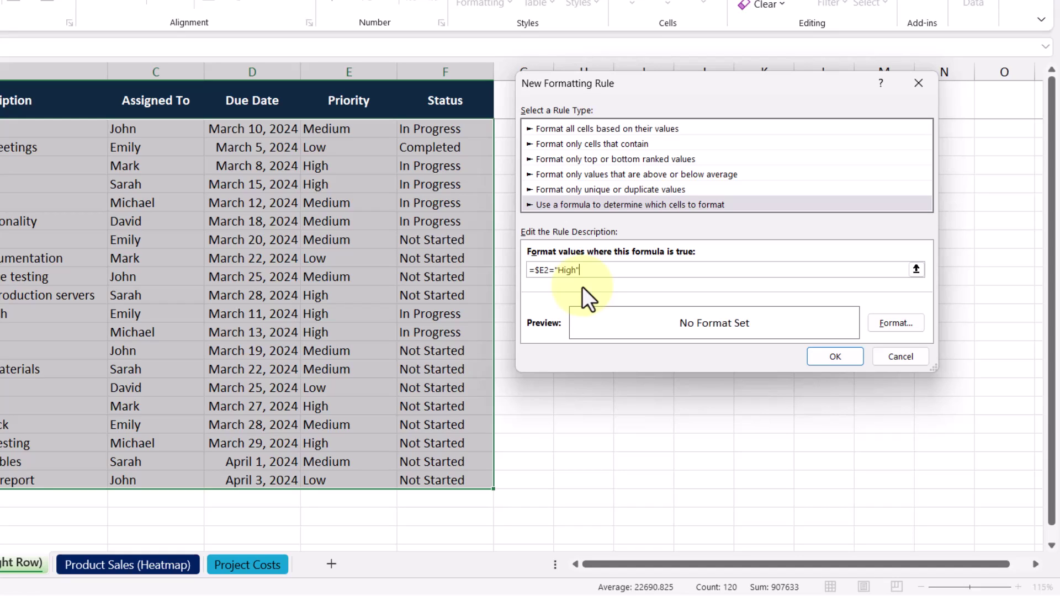
- Format the rule's matches with bold yellow text on a red fill and apply the rule
click(909, 323)
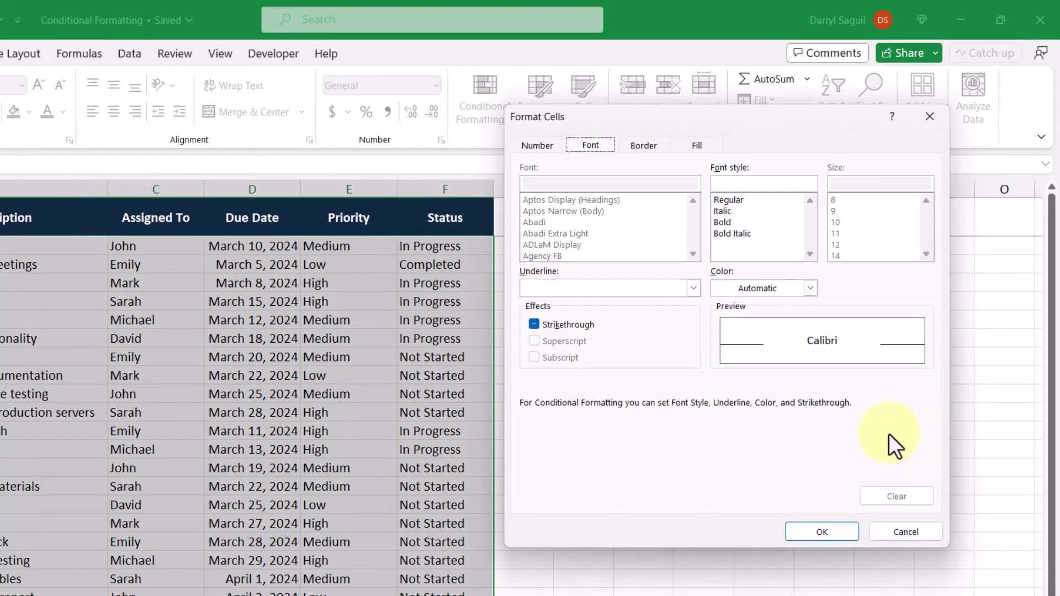
click(753, 223)
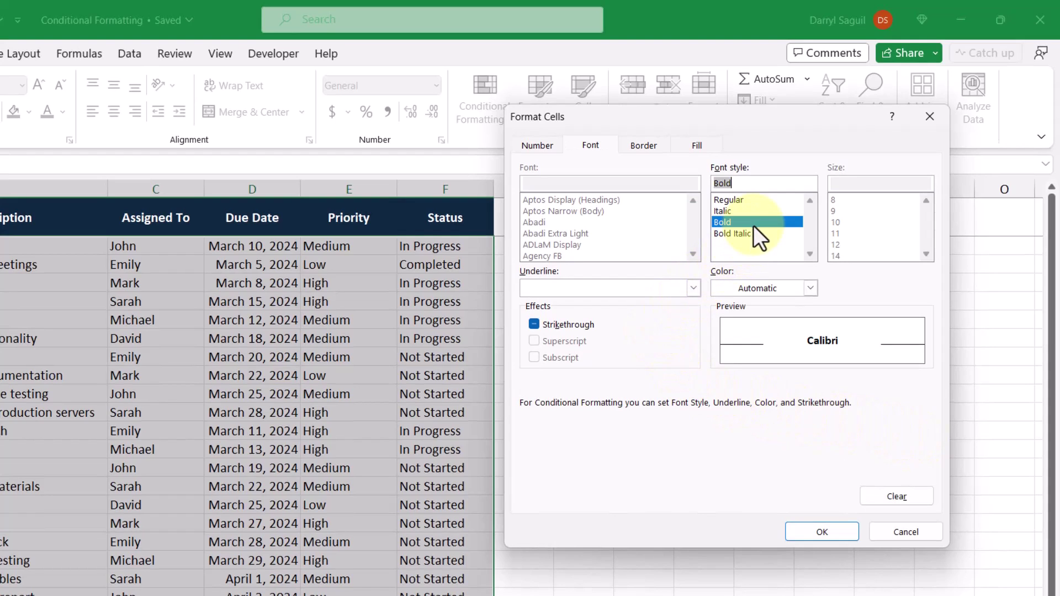
click(797, 289)
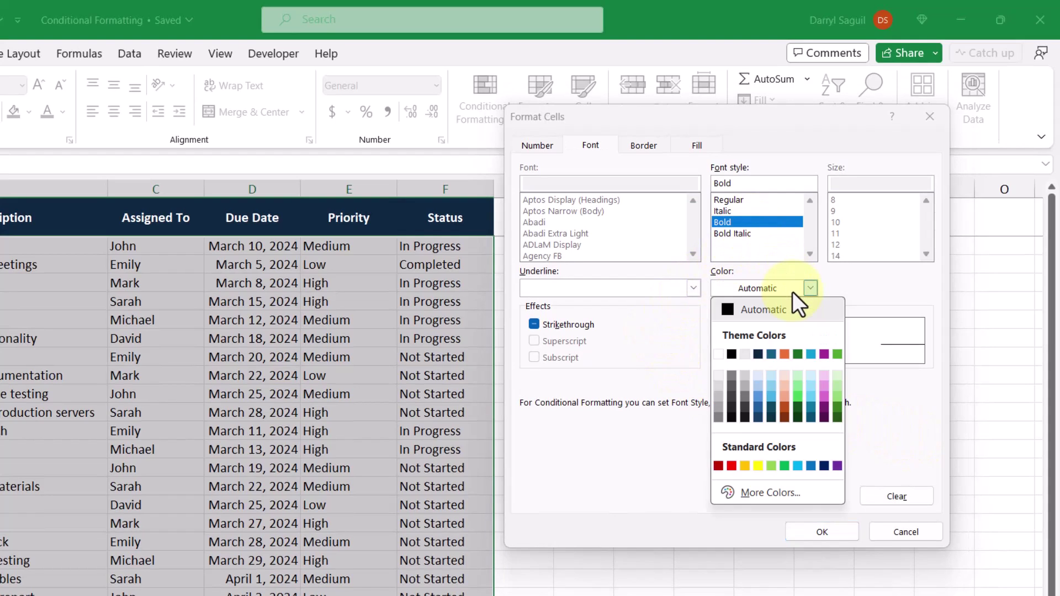
click(758, 466)
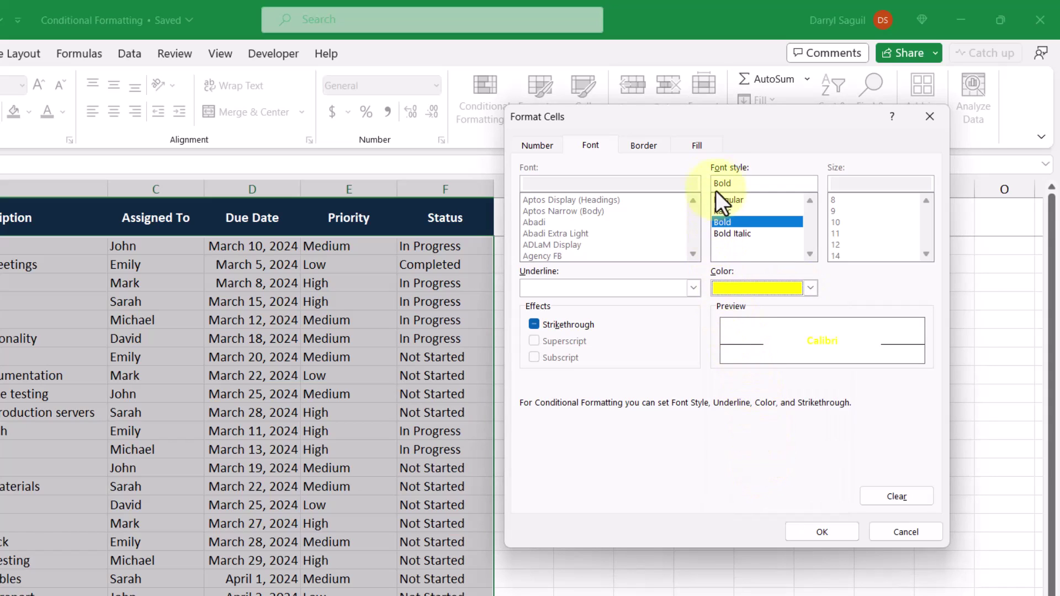
click(696, 148)
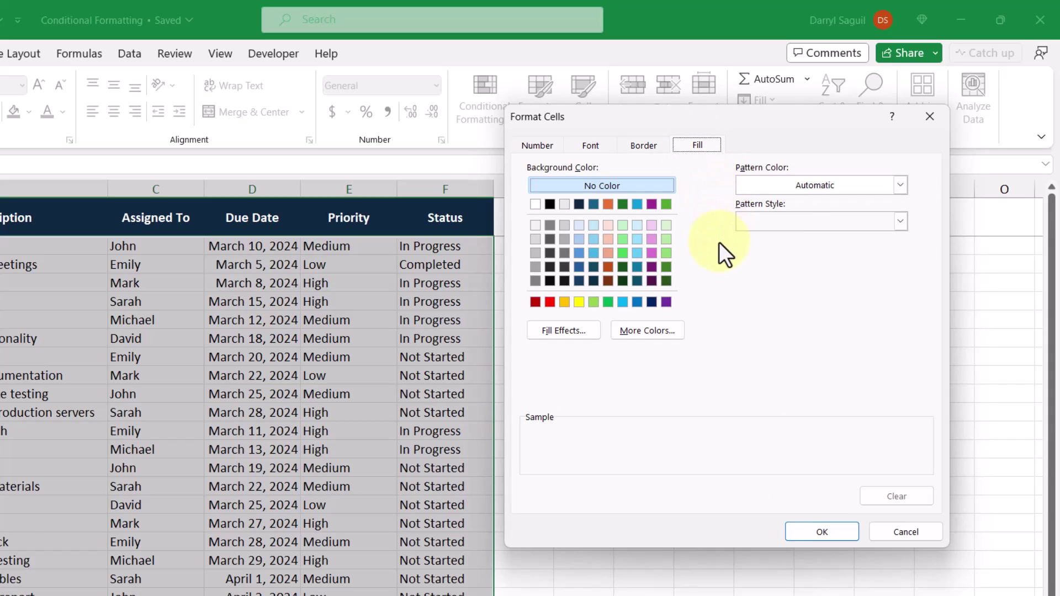
click(549, 304)
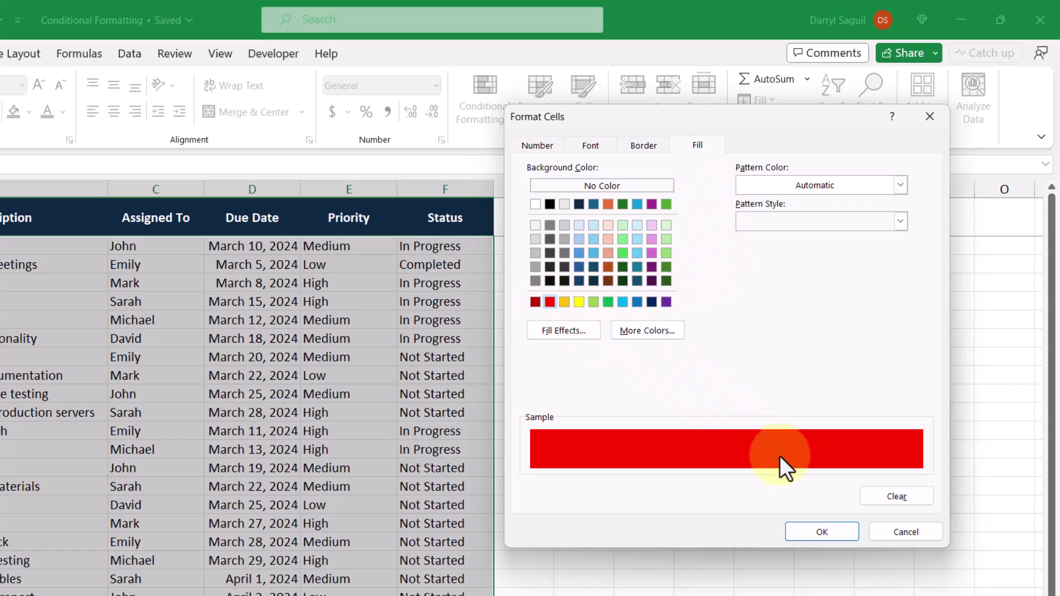
click(843, 531)
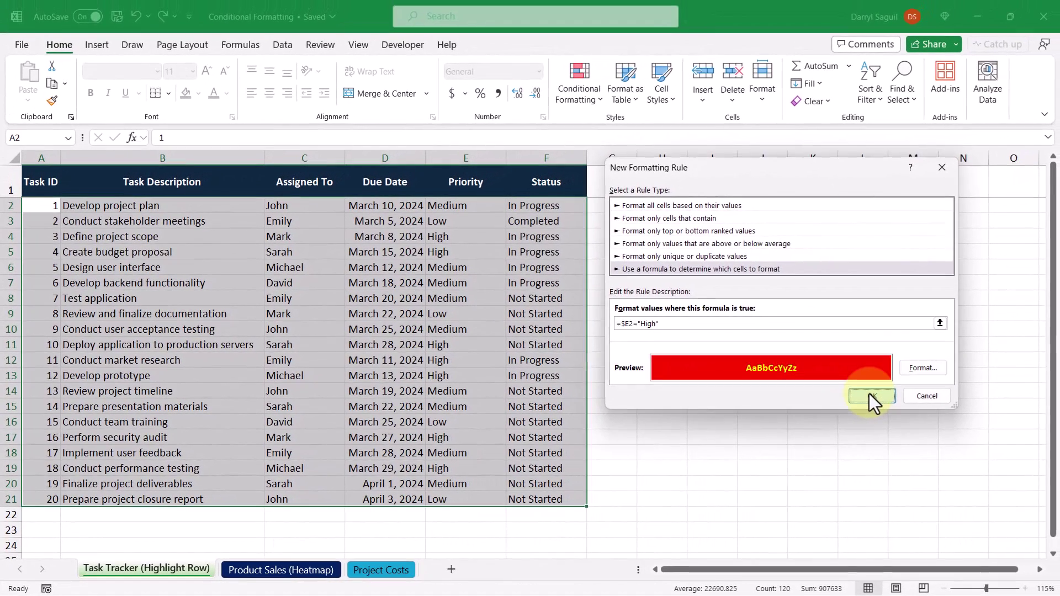
click(1043, 372)
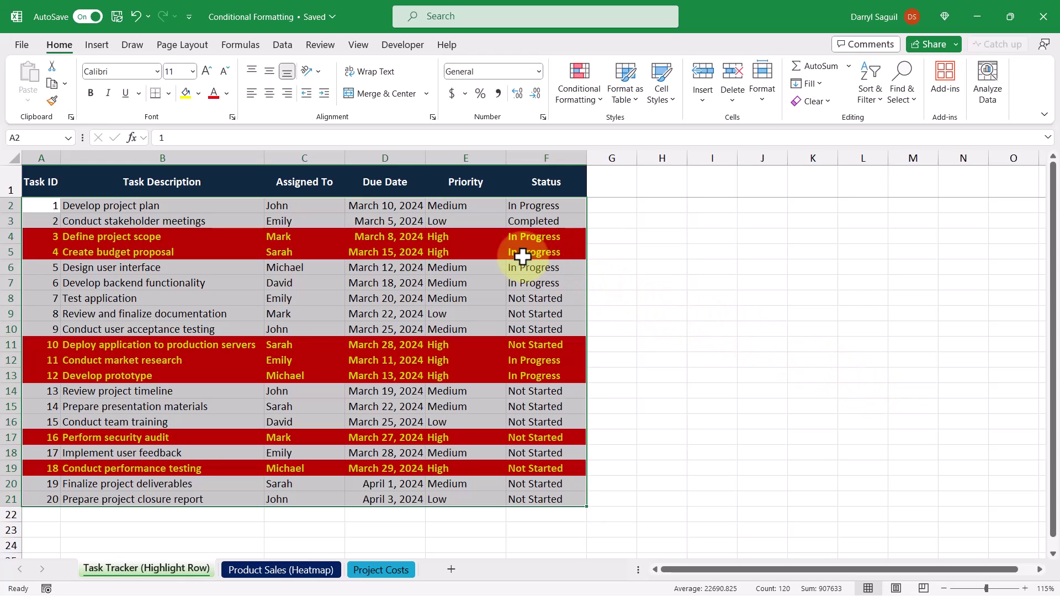
- Set the priority of the "Design user interface" task to High and of the "Create budget proposal" task to Low
click(494, 268)
text(High)
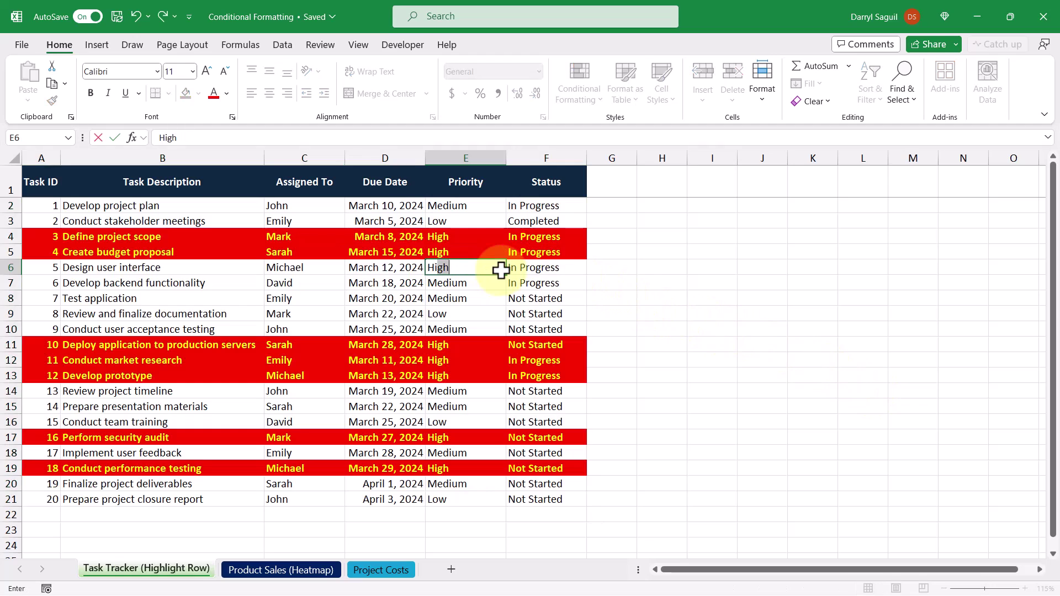
key(Return)
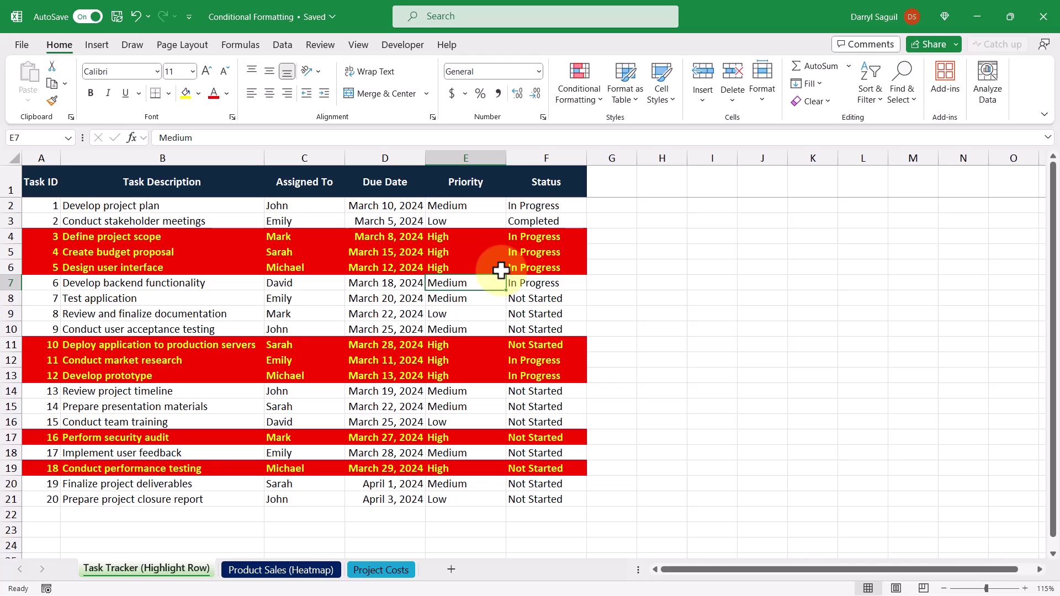
click(484, 251)
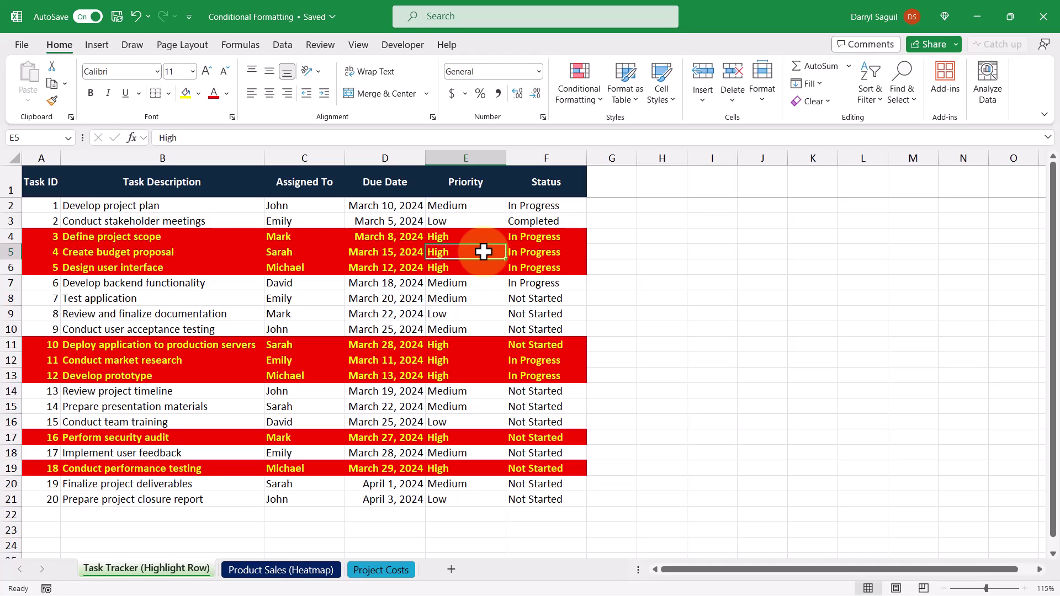
text(Low)
key(Return)
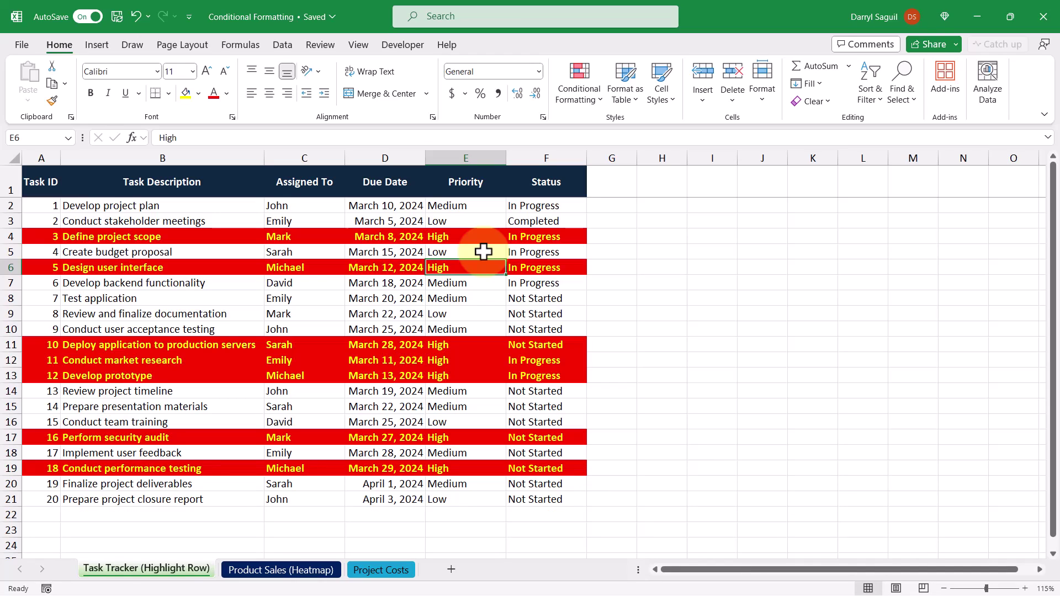
click(668, 192)
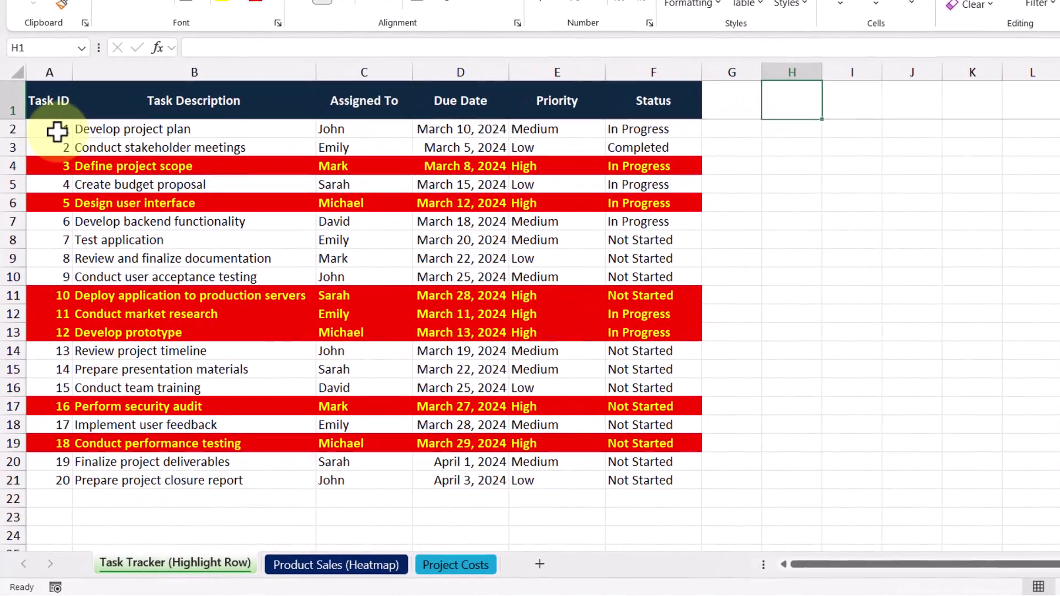
- Create another formula-based conditional formatting rule covering the task data in A2:F21
drag(40, 205, 268, 323)
drag(322, 271, 683, 482)
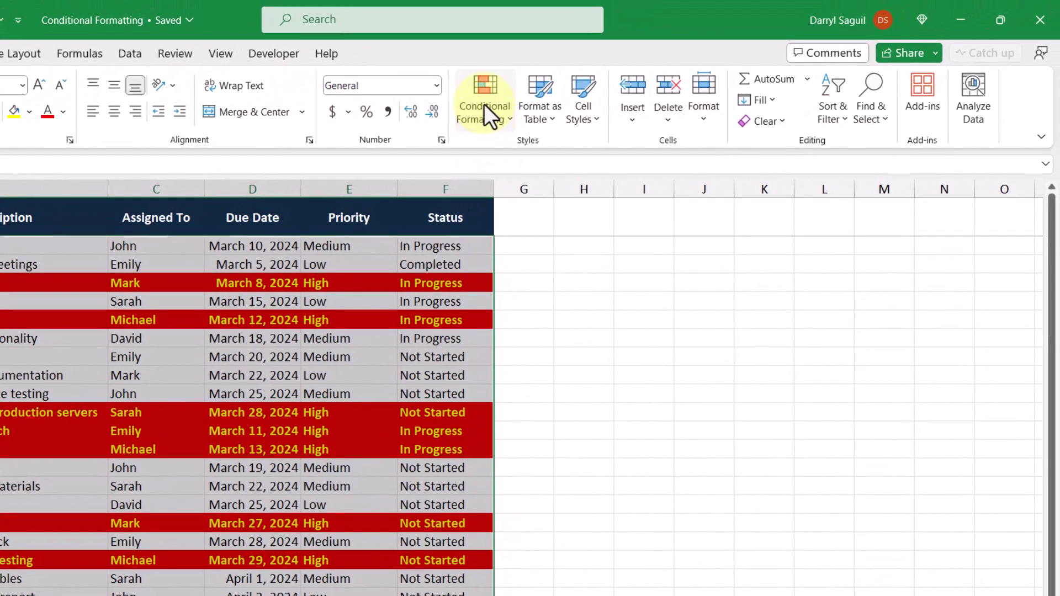
click(484, 105)
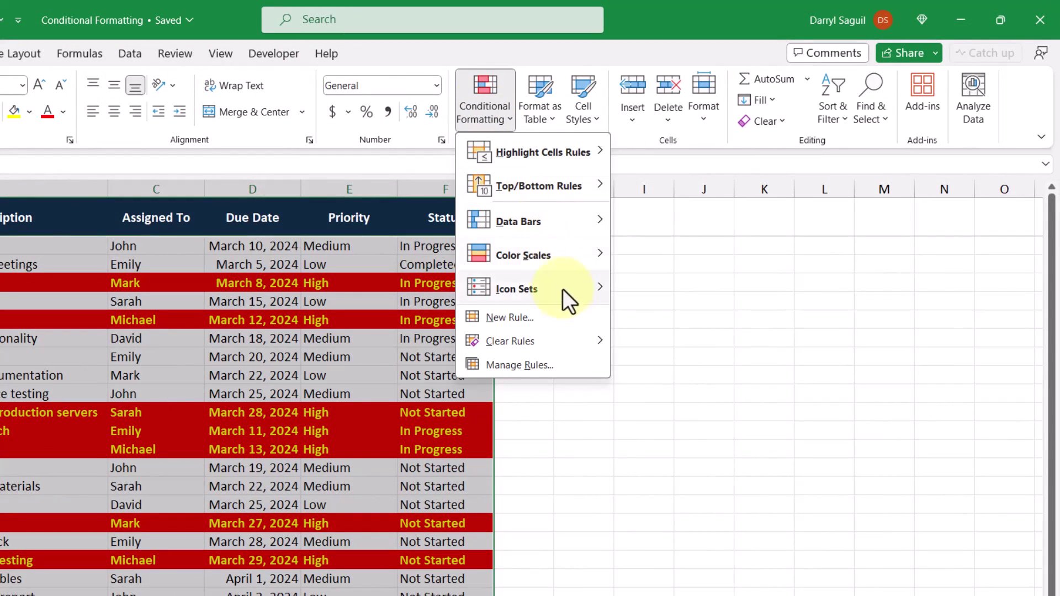
click(575, 320)
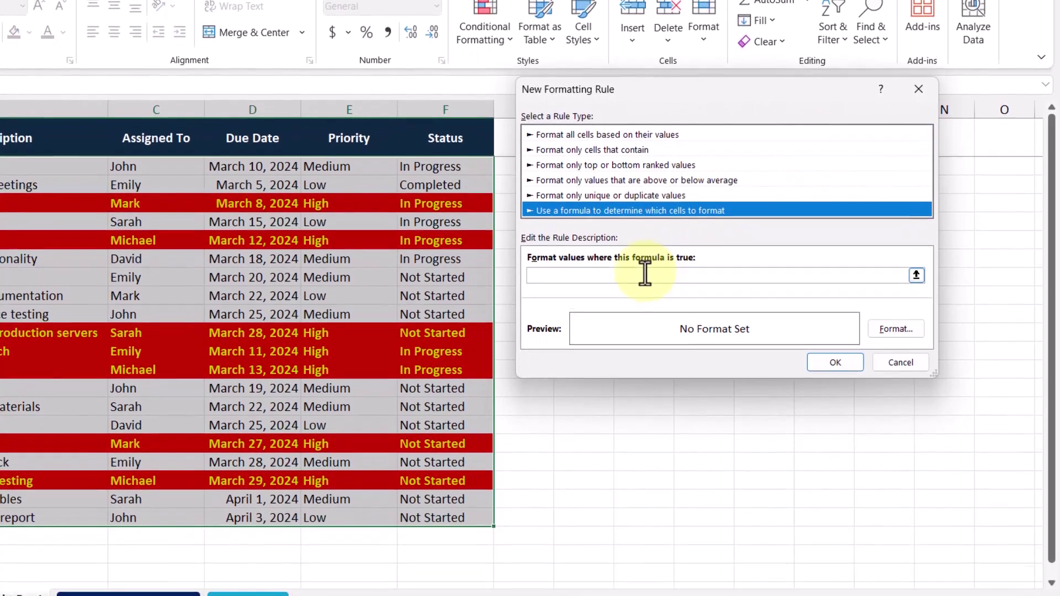
- Enter the rule formula =$F2="Completed", with an absolute reference to the Status column
click(651, 353)
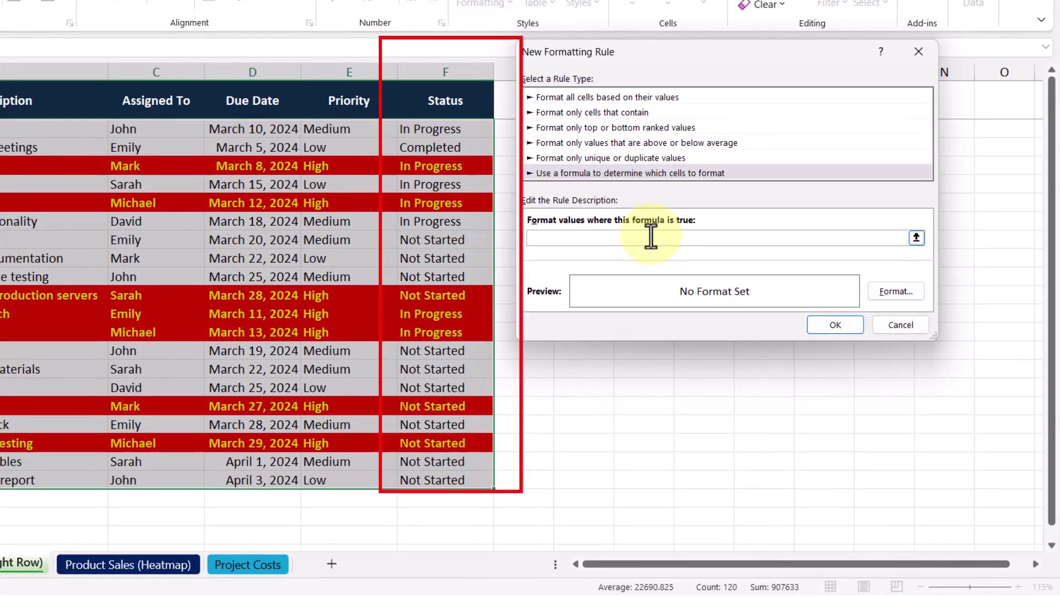
text(=)
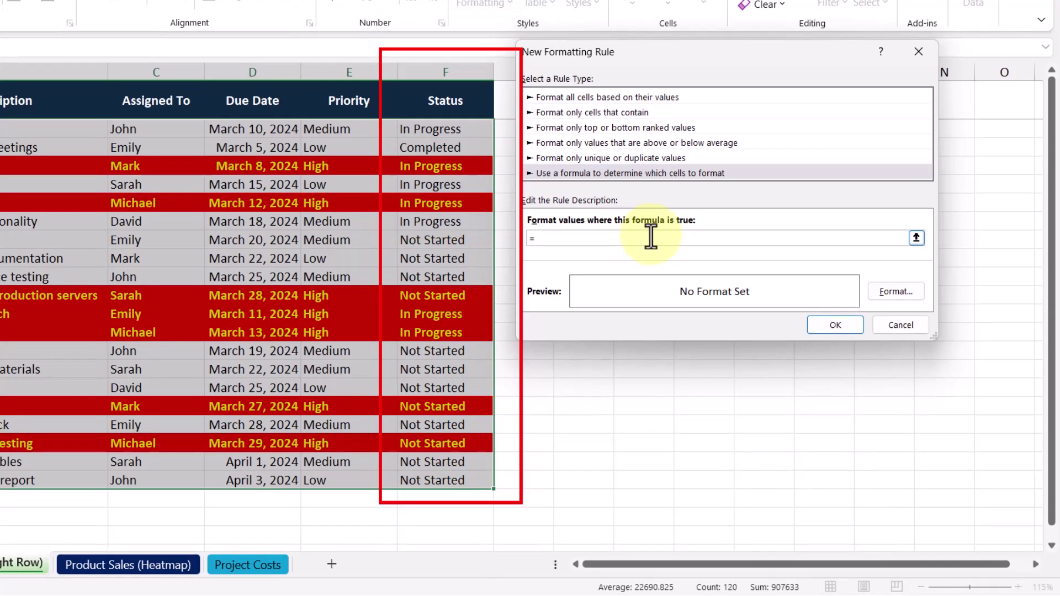
text(F2)
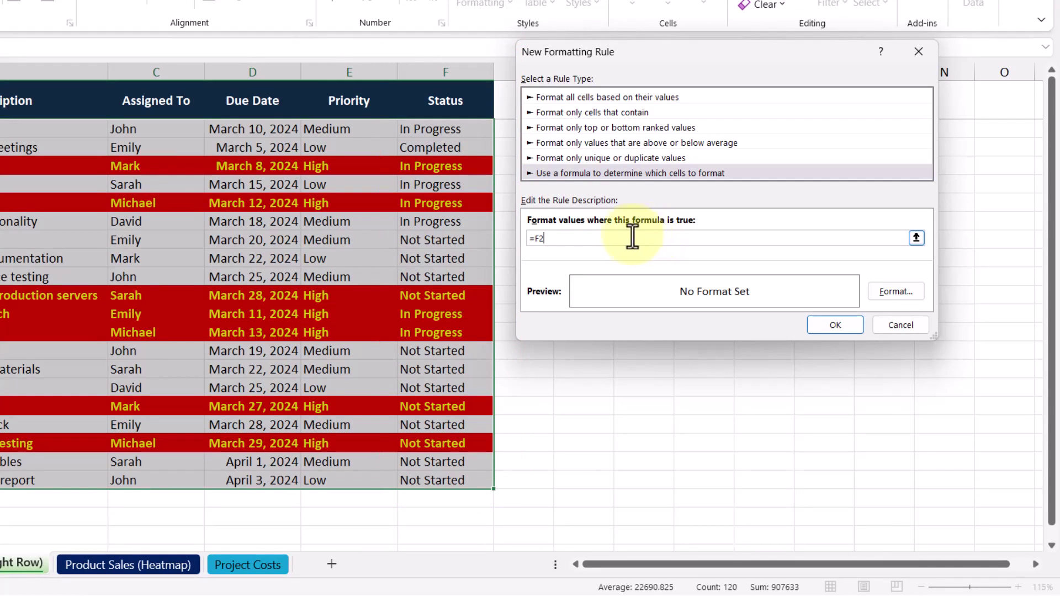
click(534, 238)
text($)
click(583, 240)
text(="Completed")
- Format the rule's matches with bold light gray strikethrough text on a dark gray fill and apply the rule
click(895, 291)
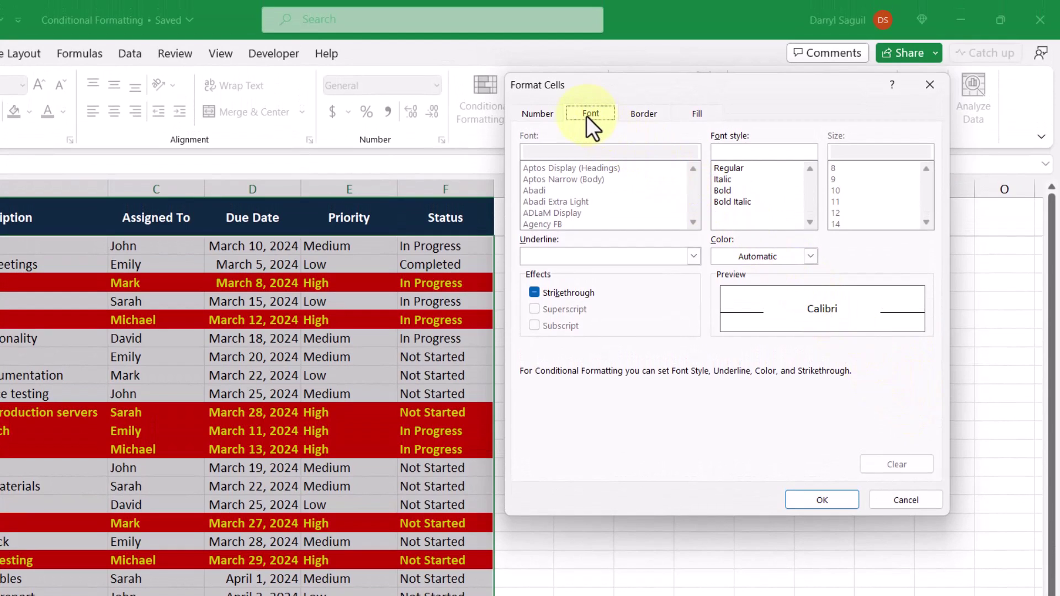
click(733, 190)
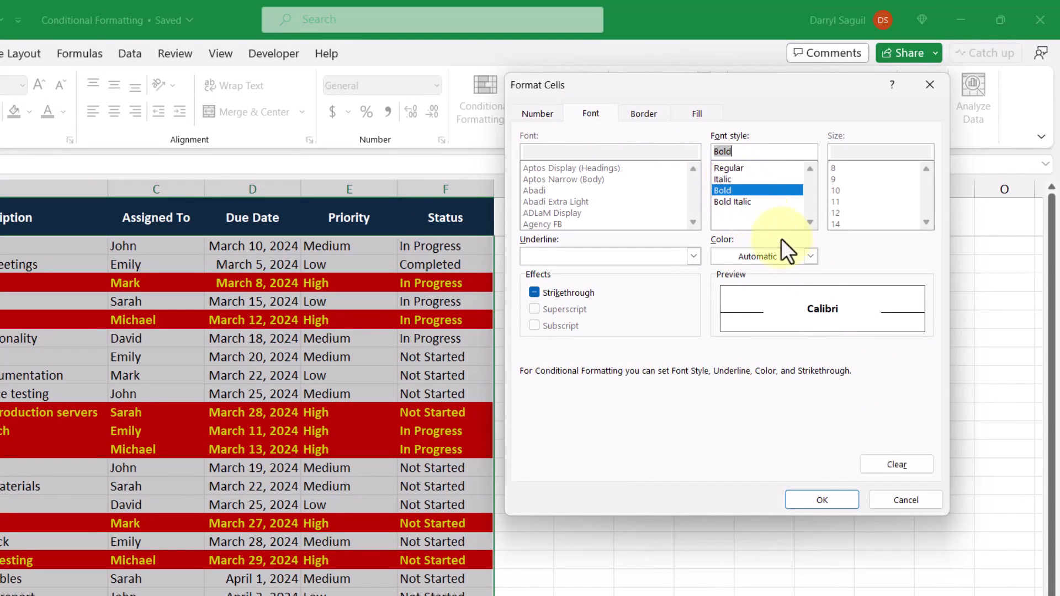
click(791, 258)
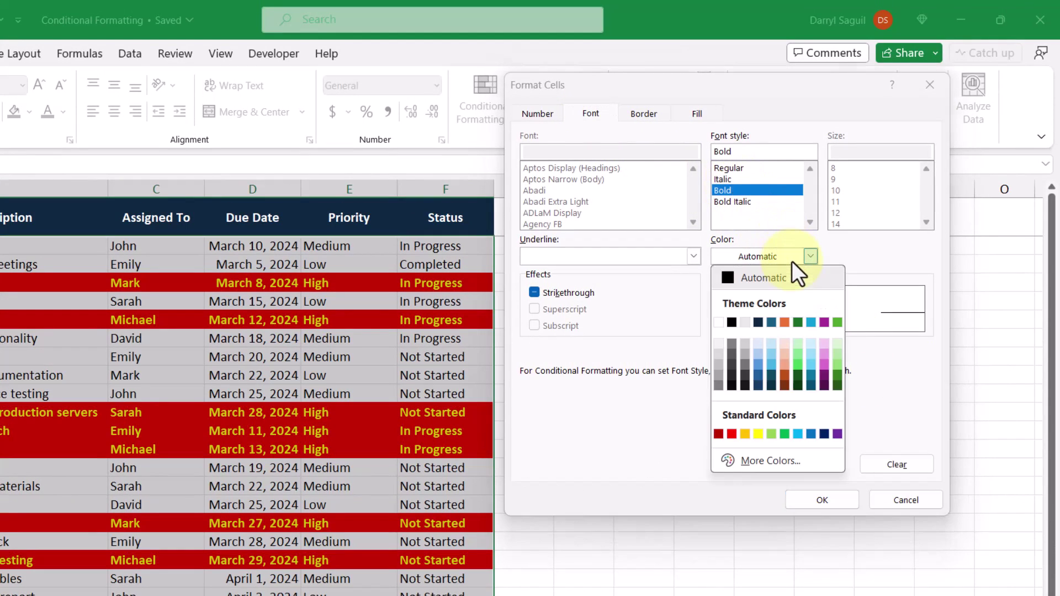
click(719, 366)
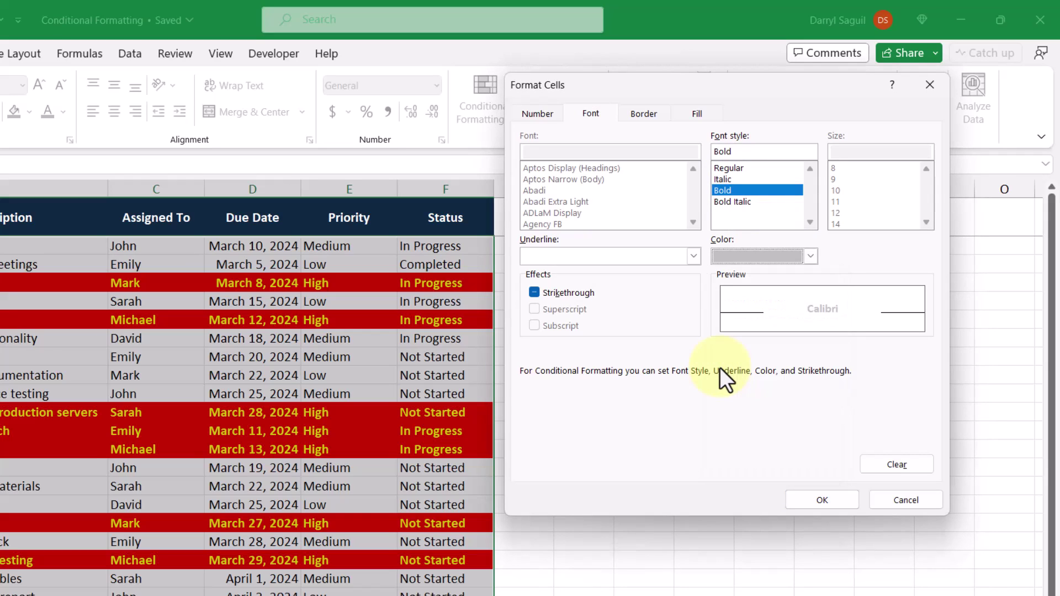
click(571, 293)
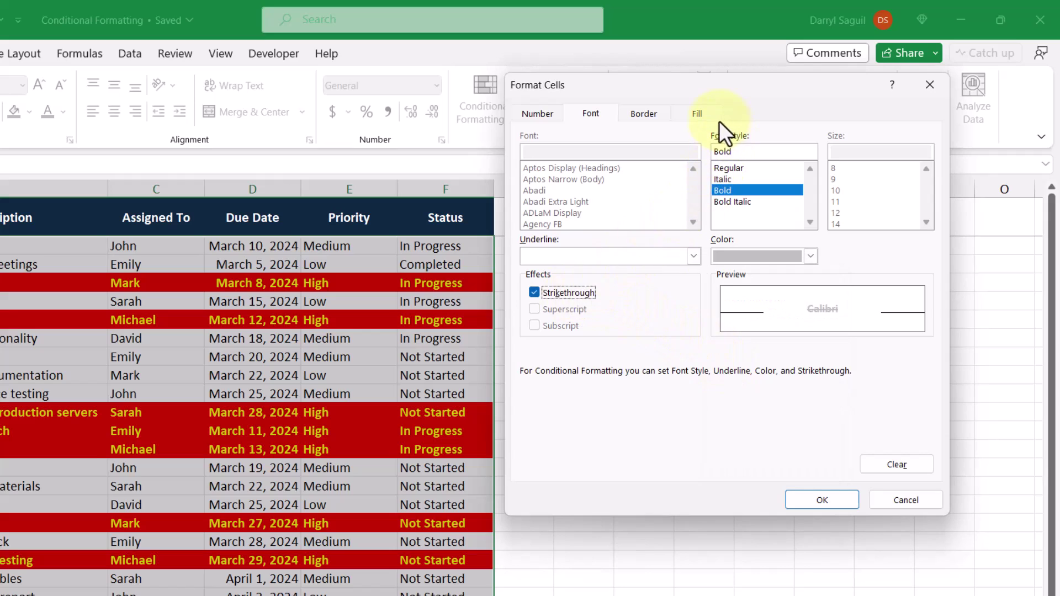
click(700, 113)
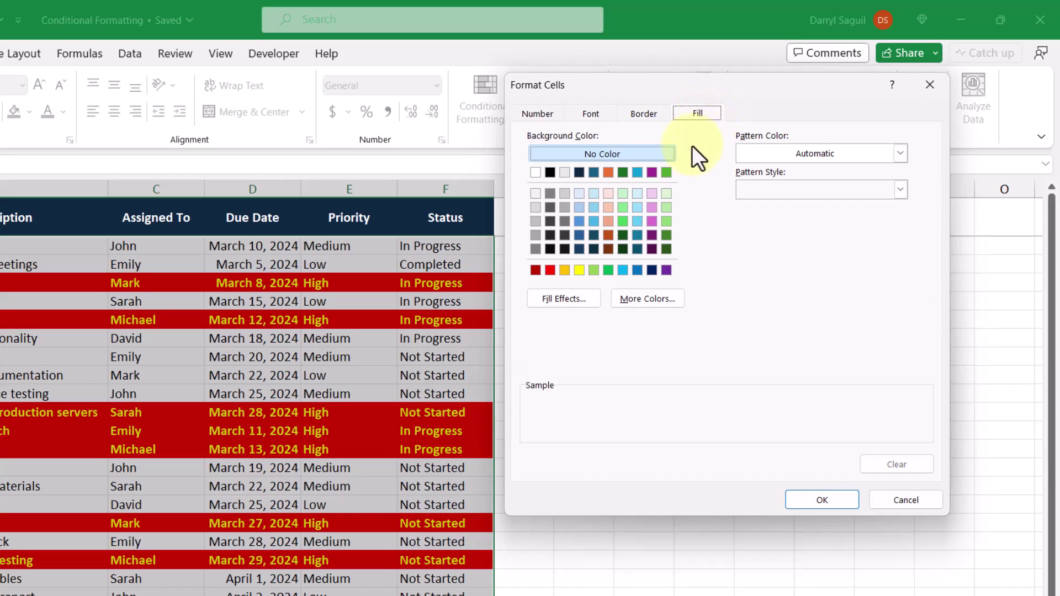
click(535, 249)
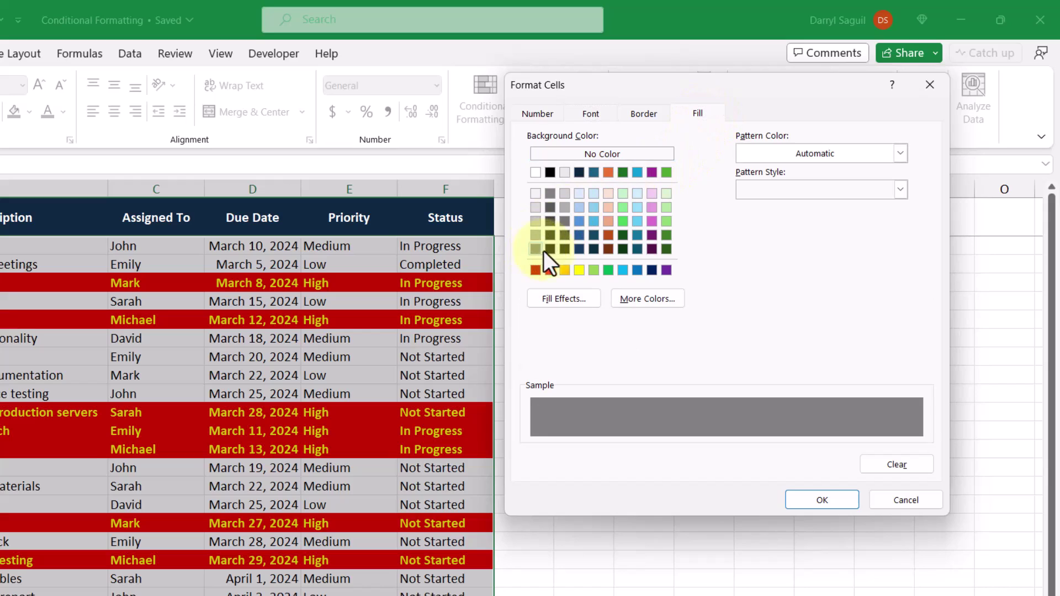
click(850, 502)
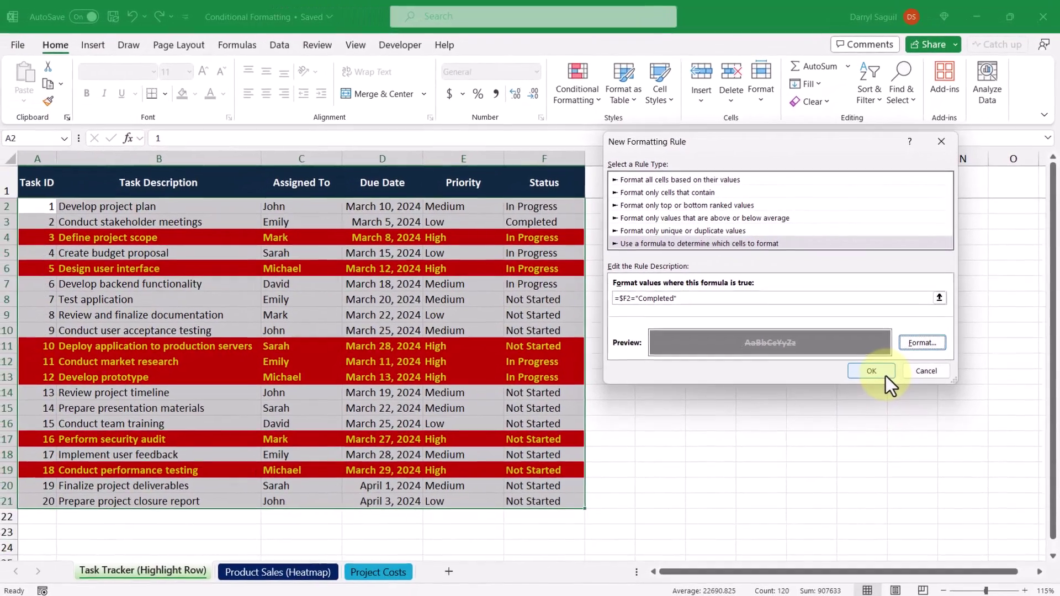
click(853, 448)
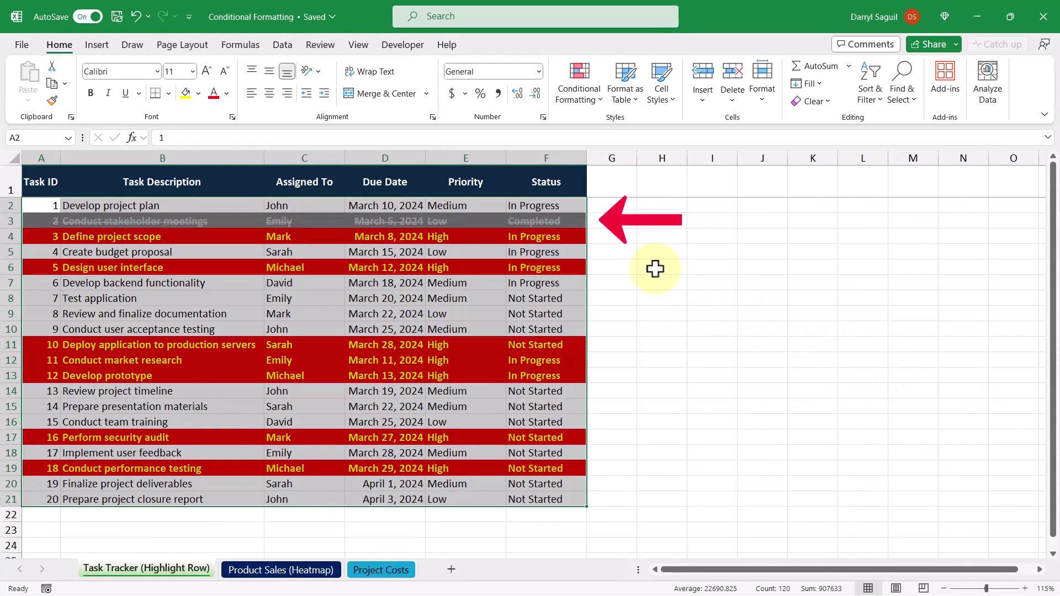
- Set the status of the "Develop project plan" task to Completed
click(559, 205)
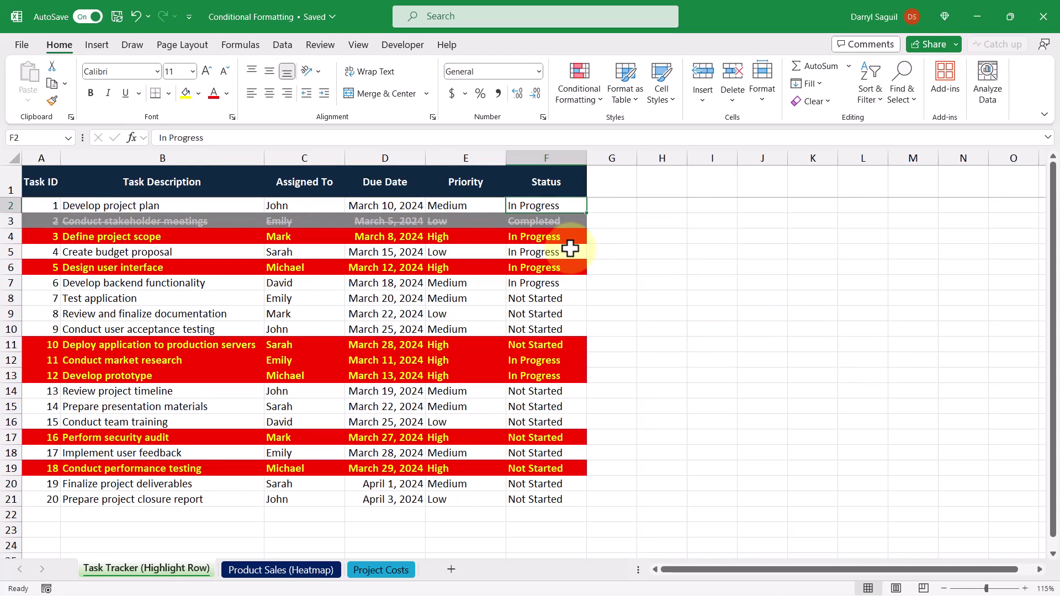
text(Completed)
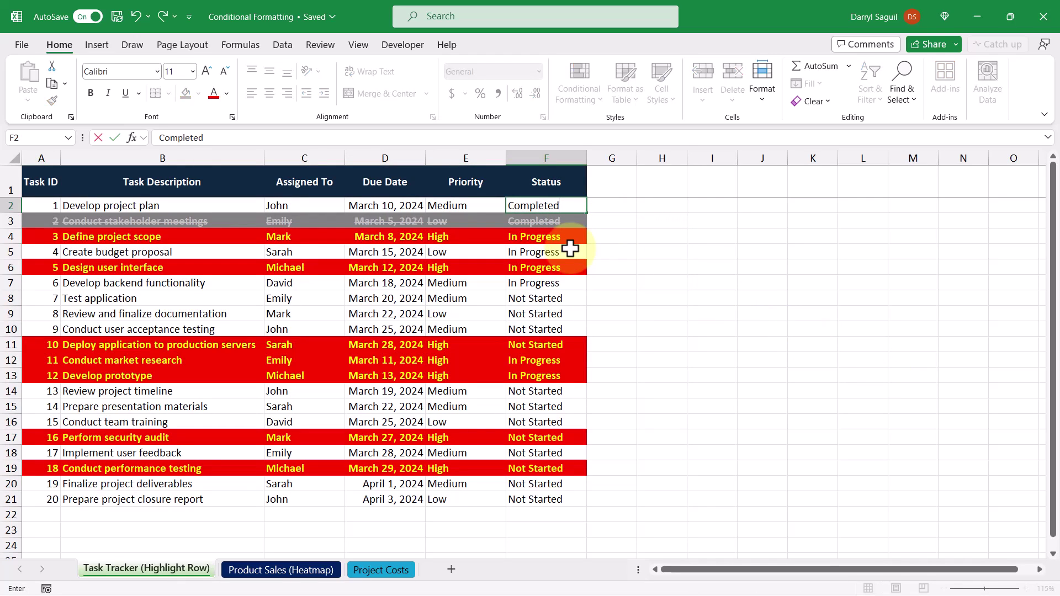
key(Return)
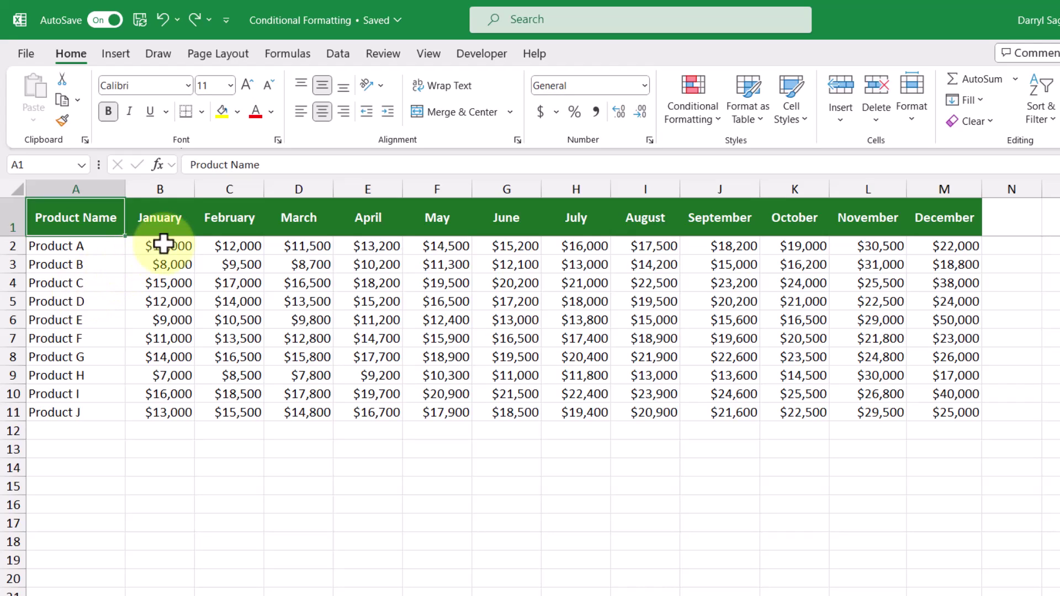
- Apply the Green - Yellow - Red color scale to the monthly sales figures in B2:M11 of the Product Sales sheet
drag(160, 245, 942, 412)
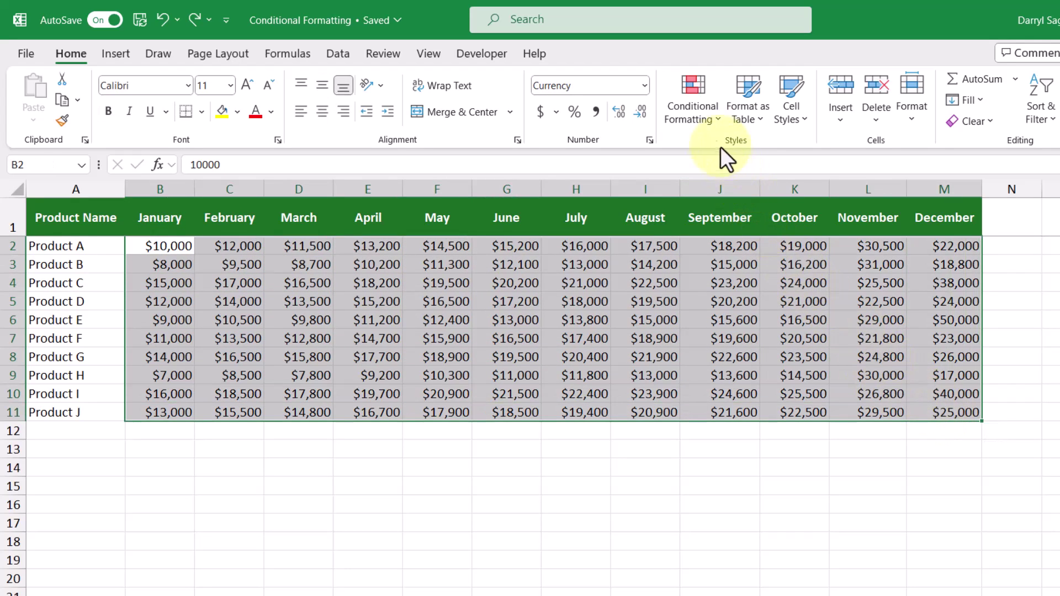
click(691, 108)
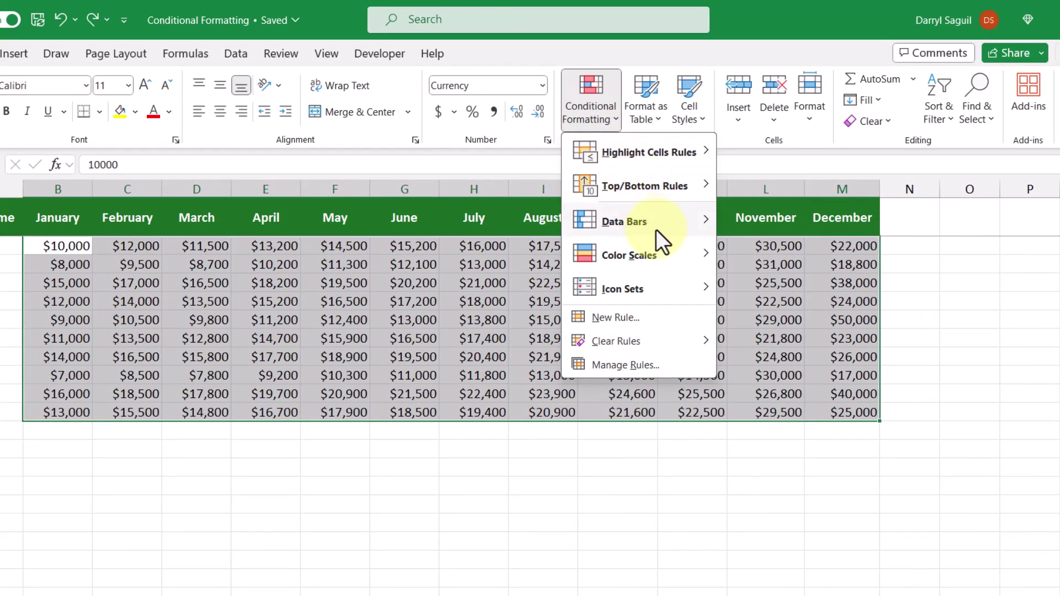
mouse_move(662, 257)
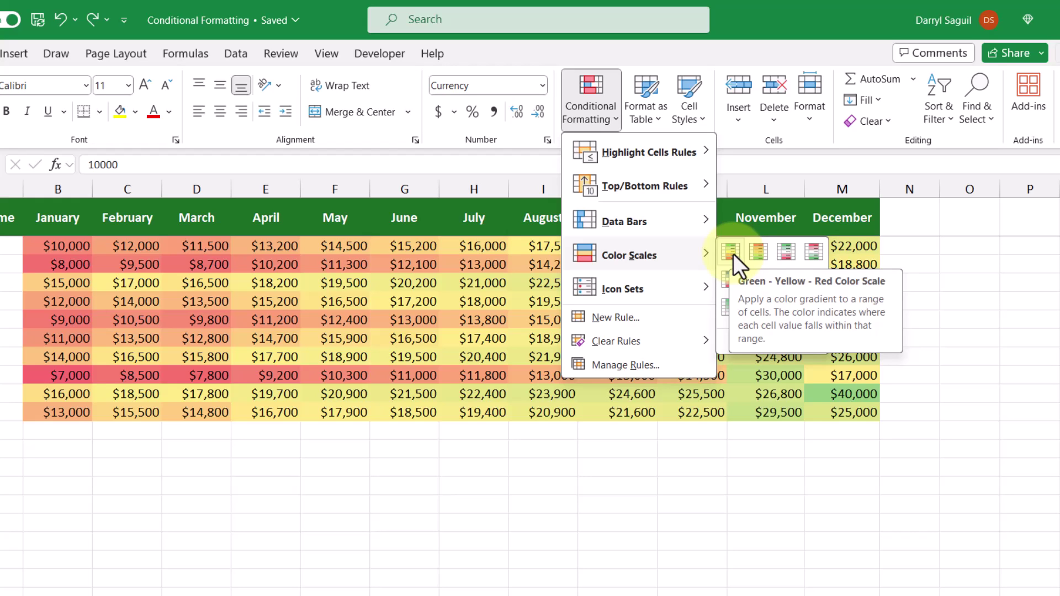
click(731, 252)
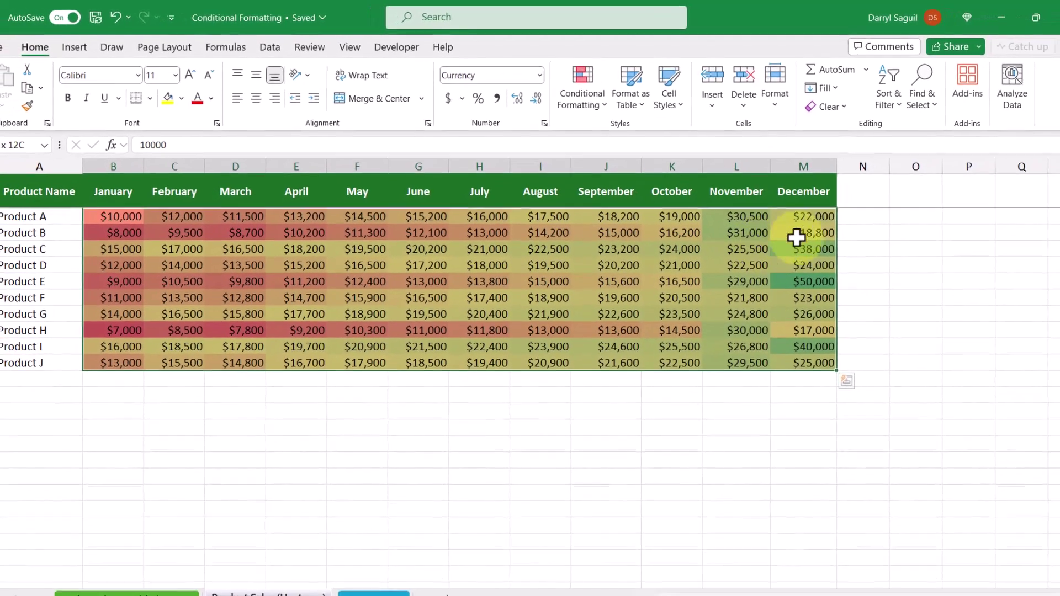
click(907, 199)
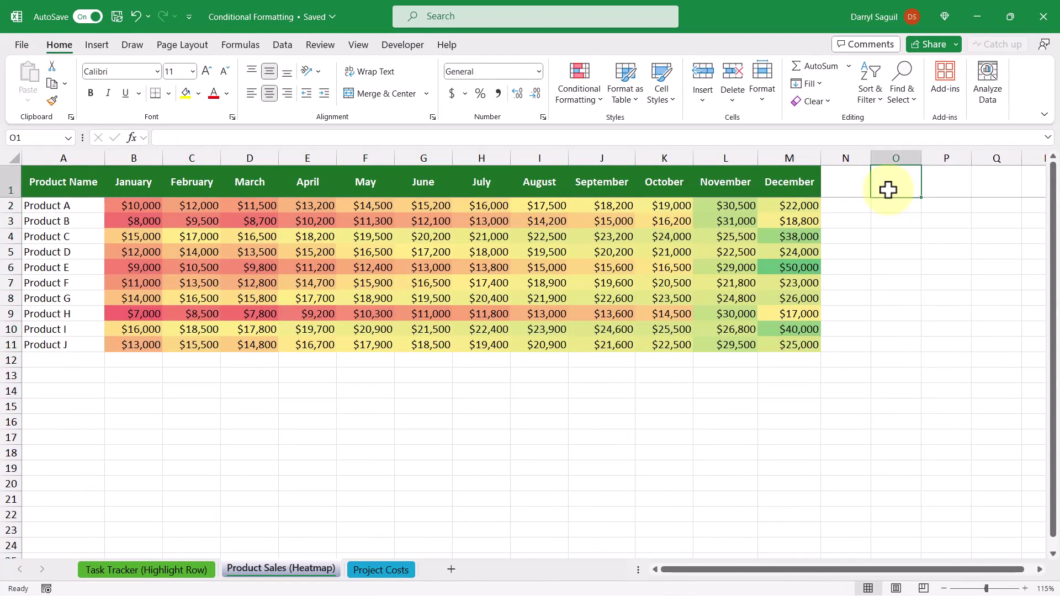
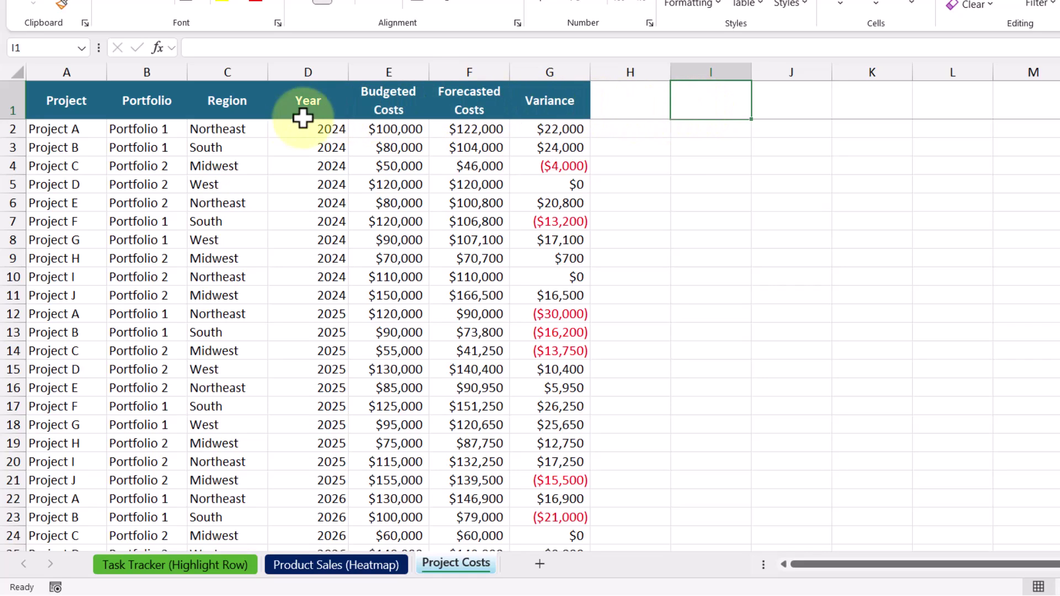
- Insert a PivotTable on a new worksheet from the Project Costs data in A1:G71
click(145, 141)
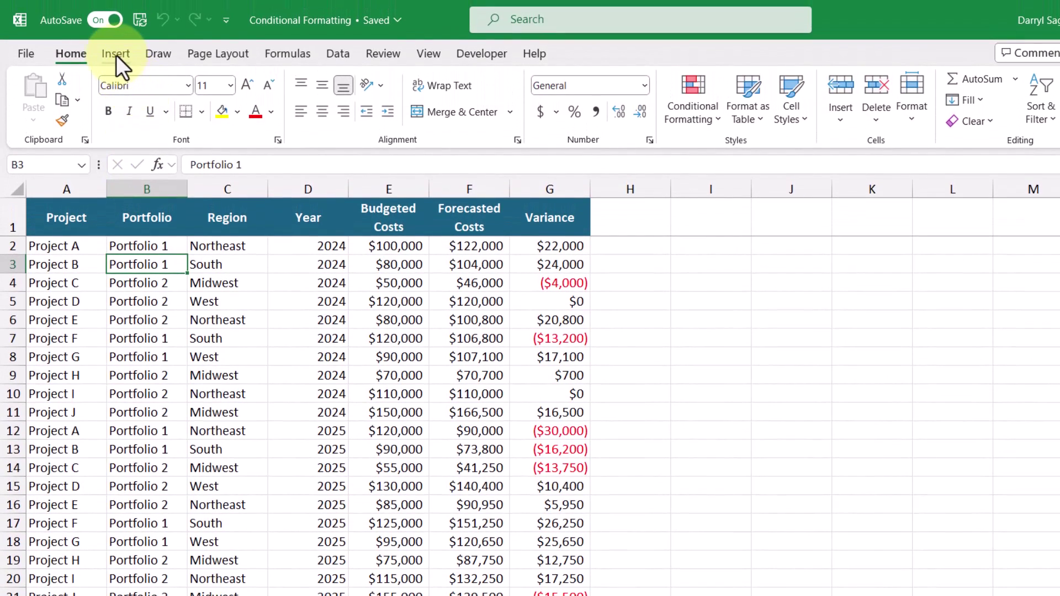
click(116, 29)
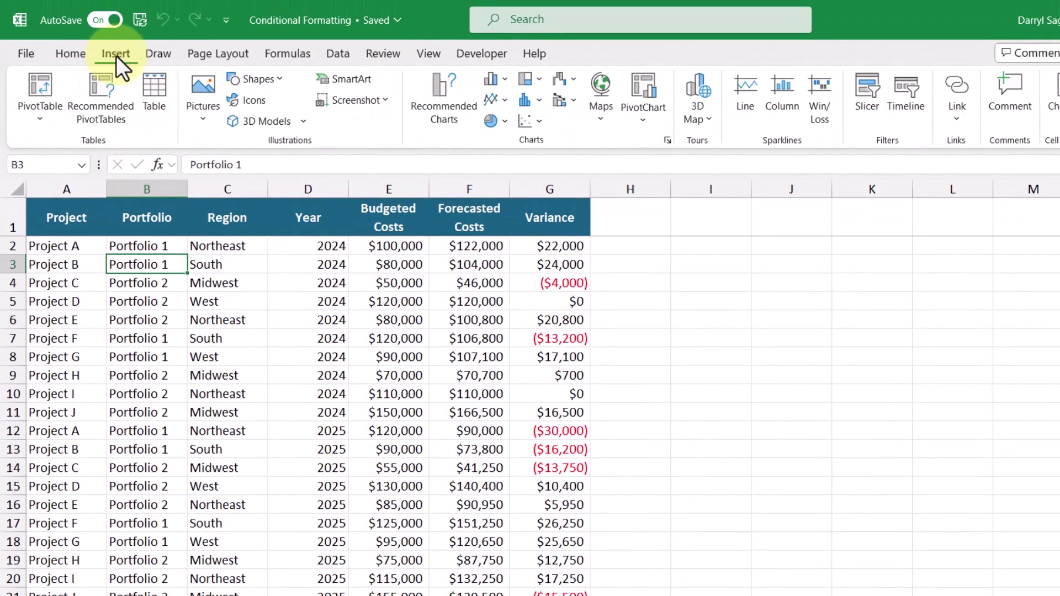
click(38, 83)
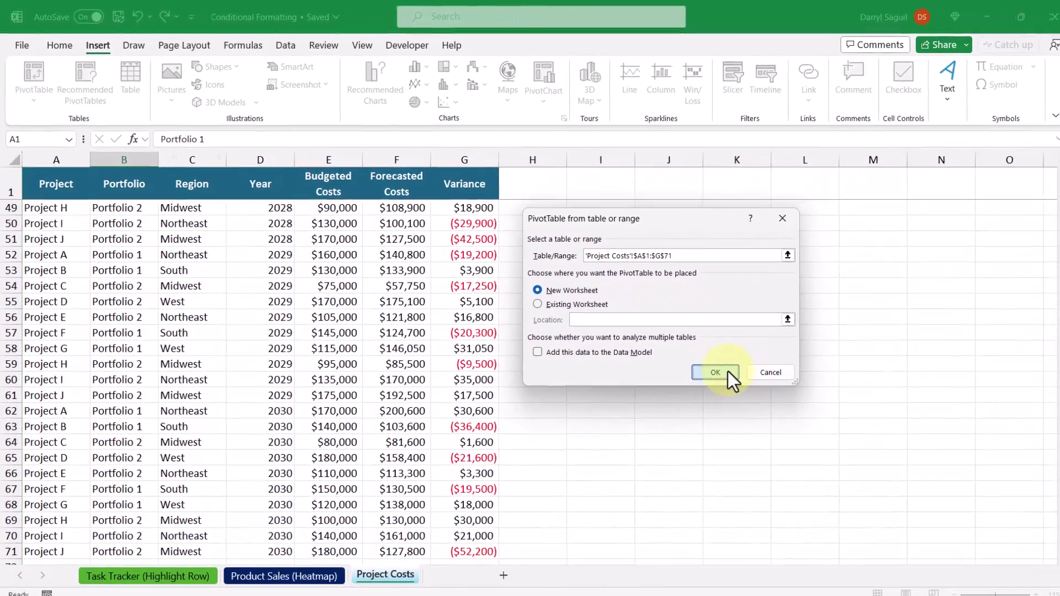
click(850, 440)
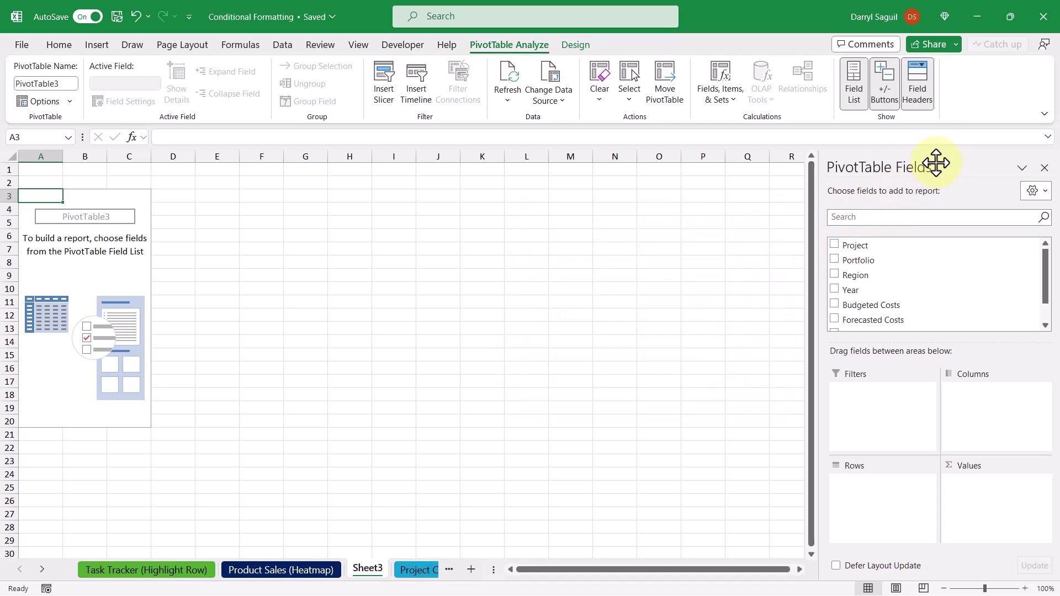
- Undock the PivotTable Fields pane, shrink it and place it close to the empty PivotTable
drag(936, 161, 516, 186)
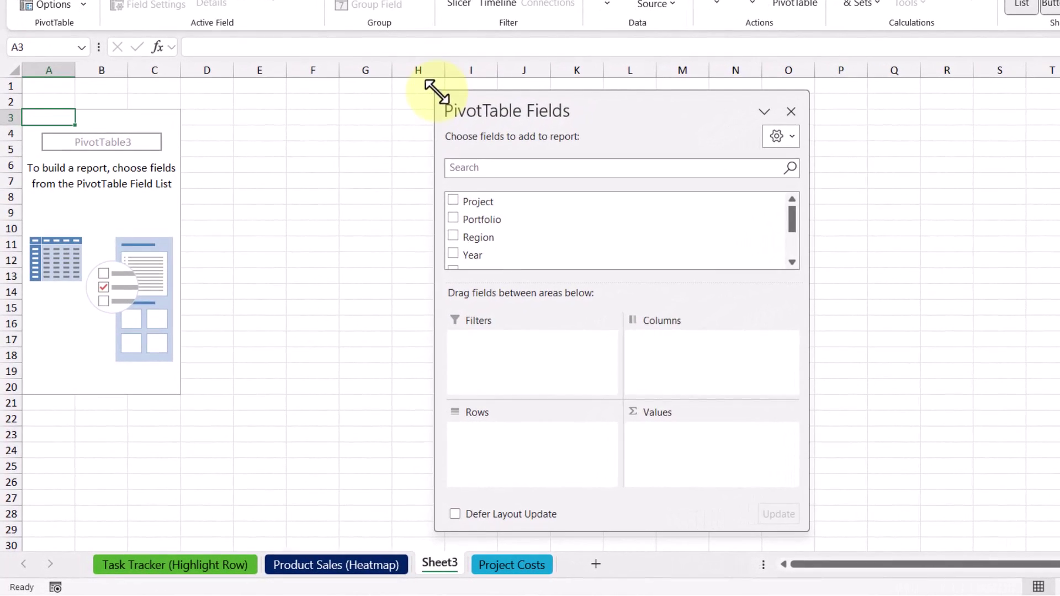
drag(436, 92, 495, 142)
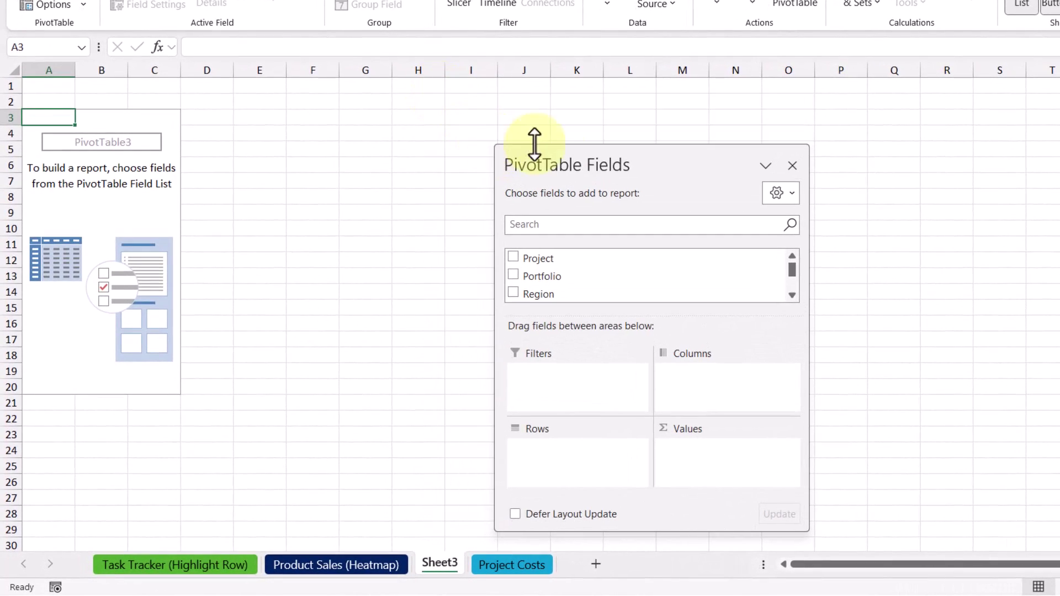
drag(645, 159, 616, 133)
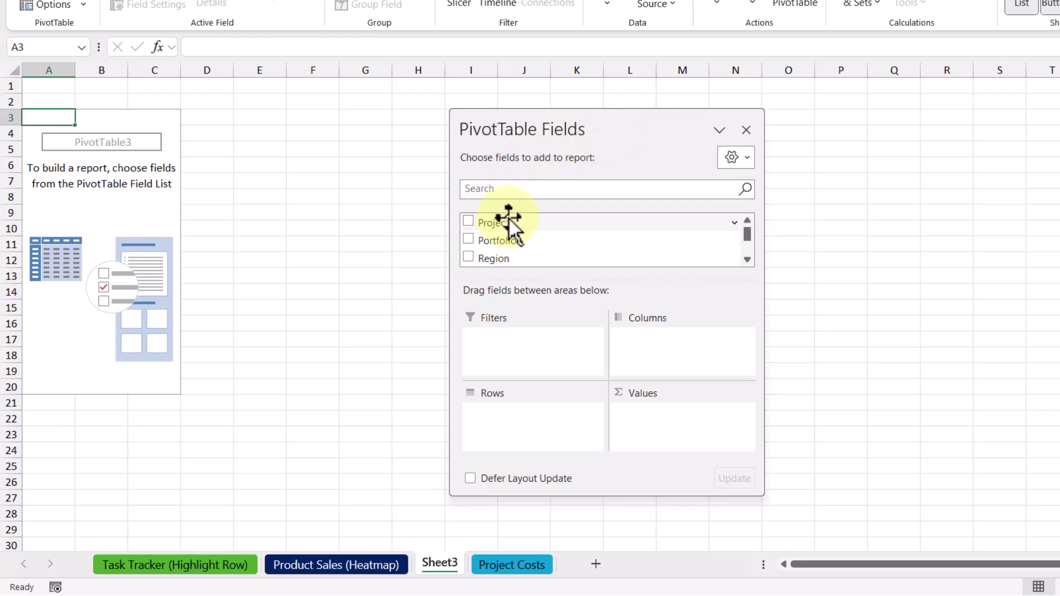
- Build the PivotTable with Project as rows, Year as columns and the sum of Variance as values, keeping the field pane clear of it
drag(517, 229, 547, 427)
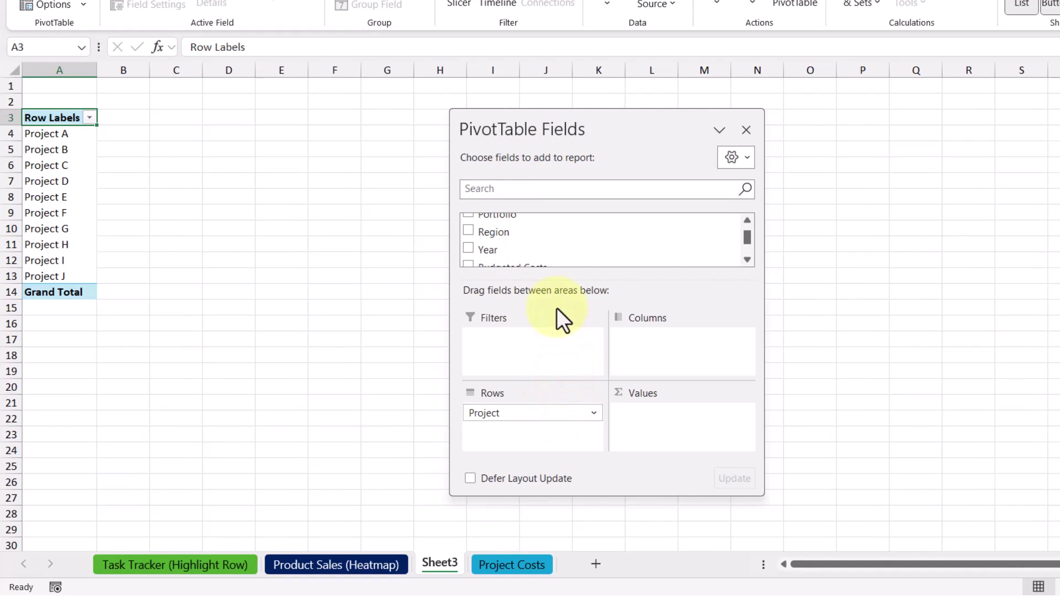
drag(547, 251, 686, 366)
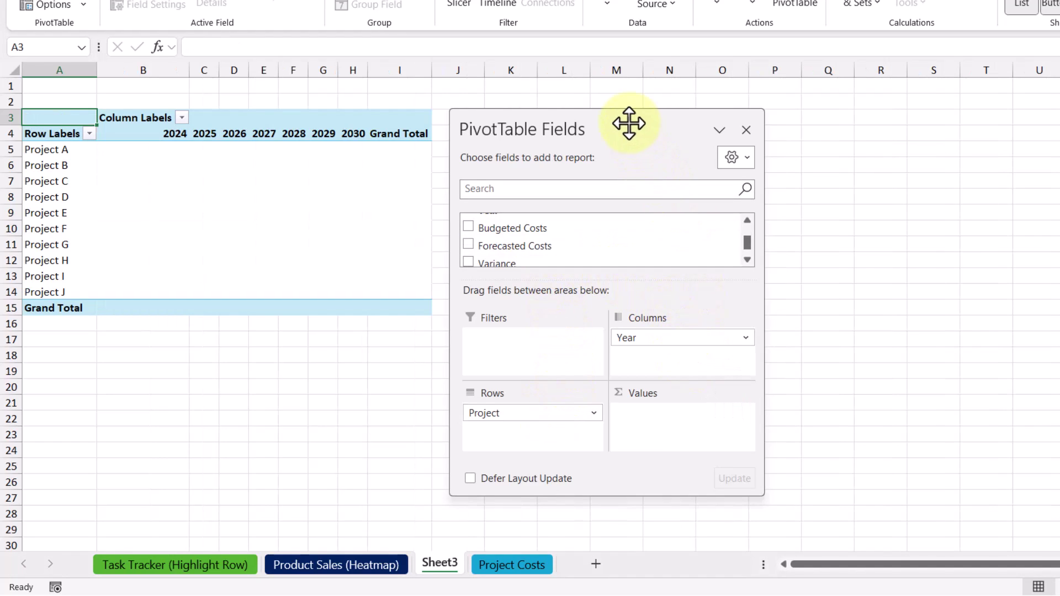
drag(624, 123, 630, 117)
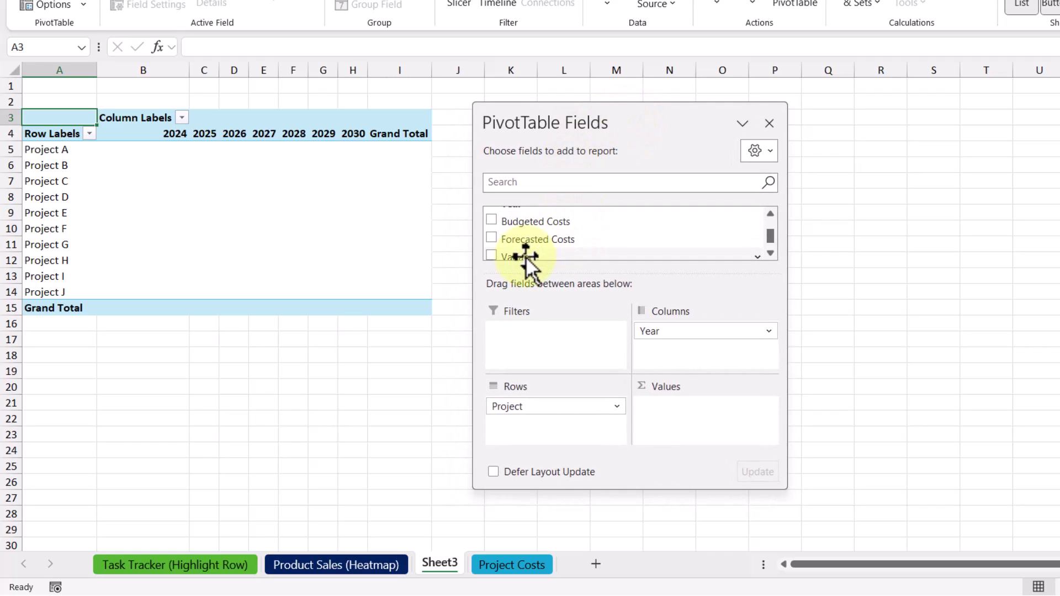
drag(523, 260, 699, 414)
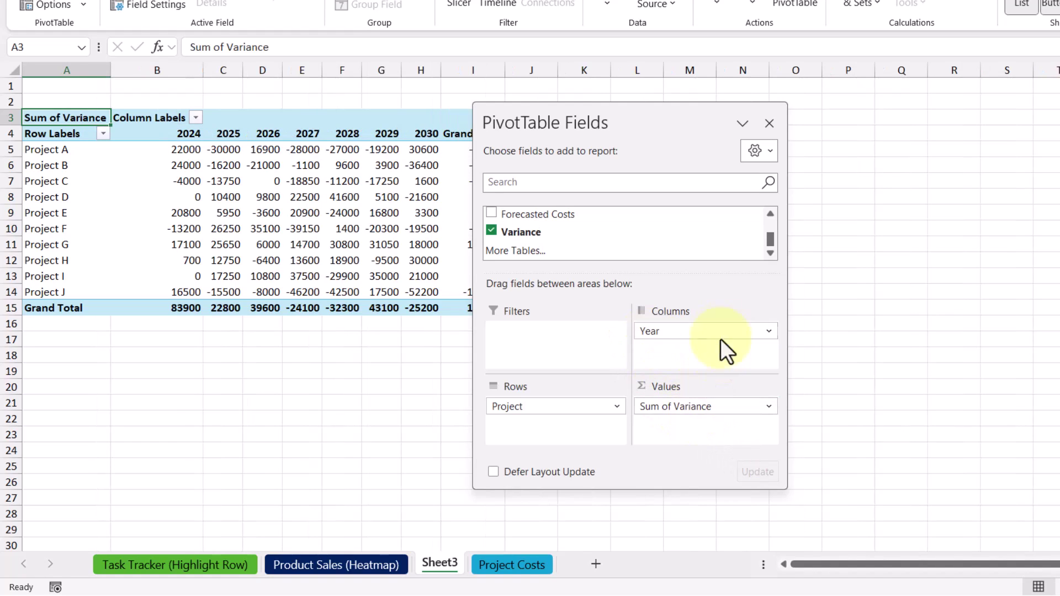
drag(620, 123, 703, 118)
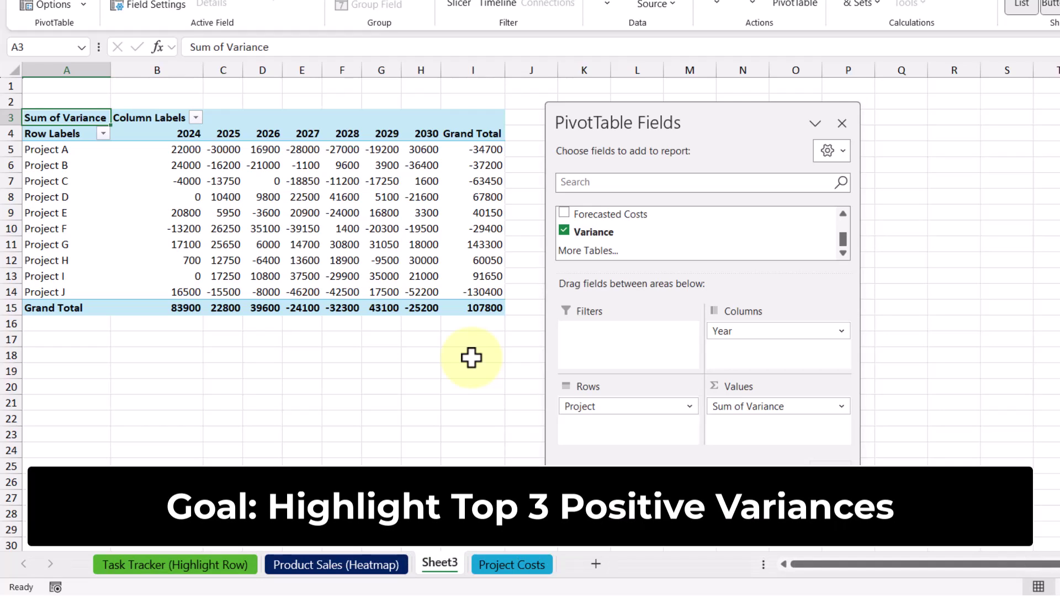
- Highlight the top 3 items with Light Red Fill with Dark Red Text across all cells showing "Sum of Variance" values for "Project" and "Year"
click(172, 196)
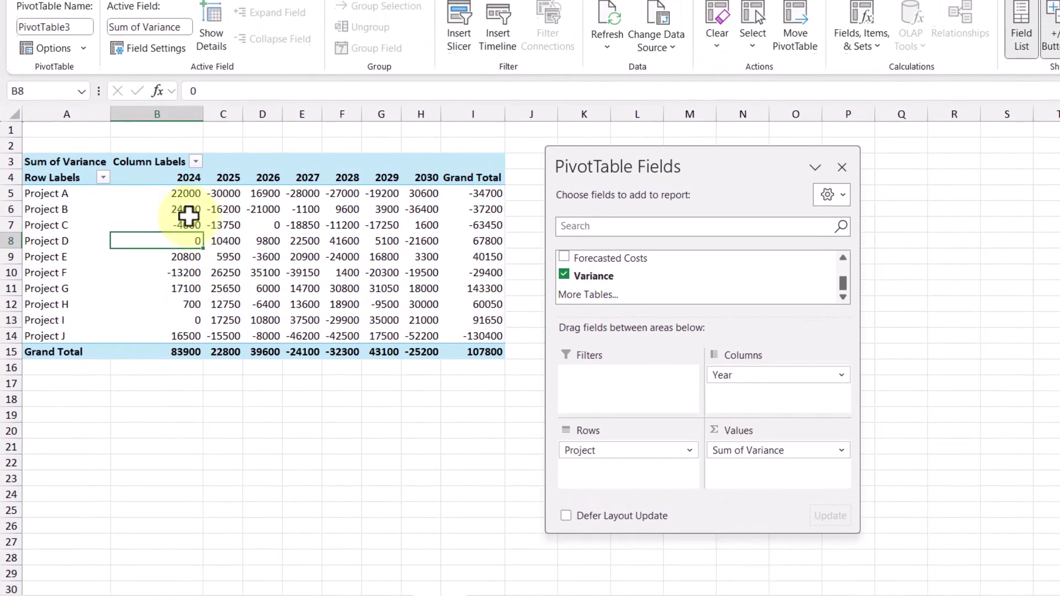
click(75, 54)
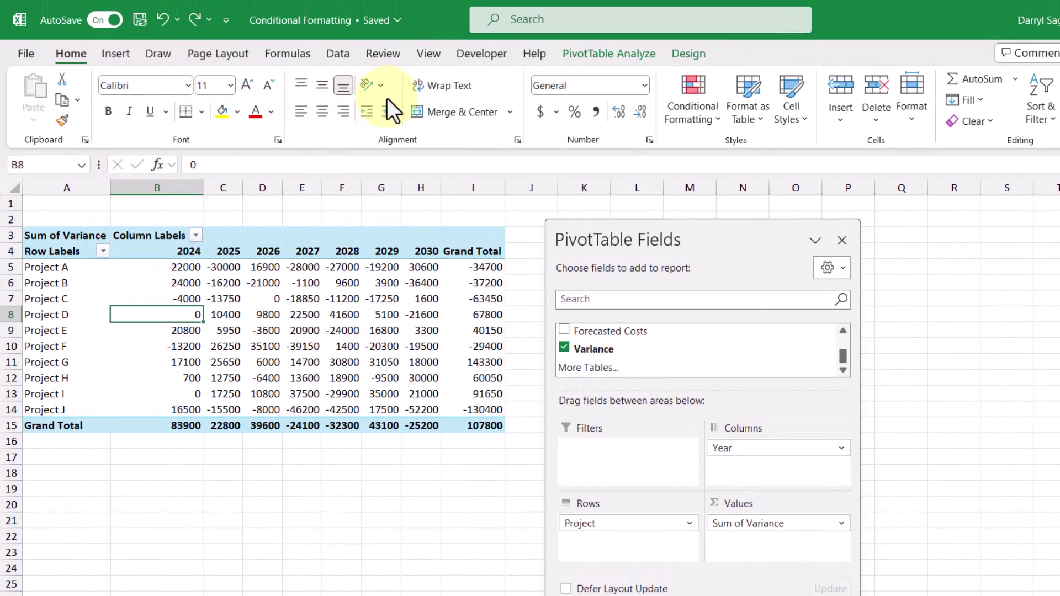
click(691, 107)
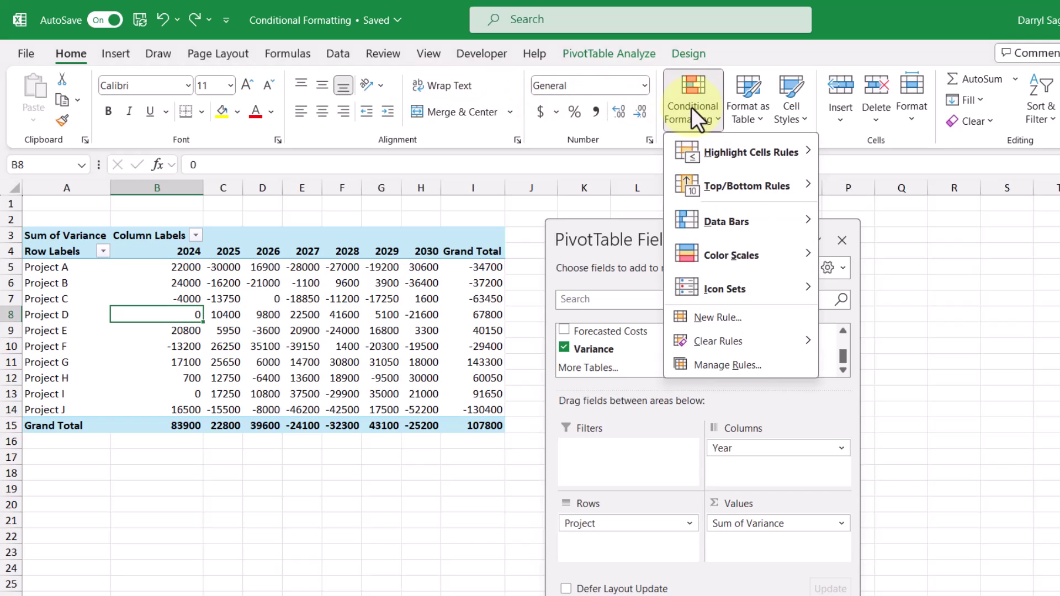
mouse_move(768, 188)
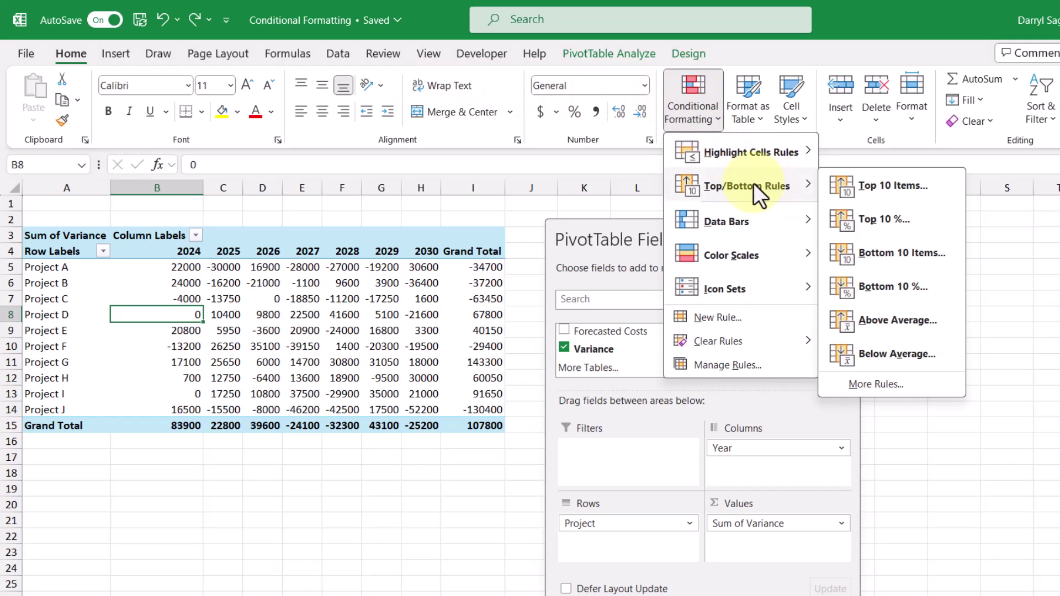
click(940, 187)
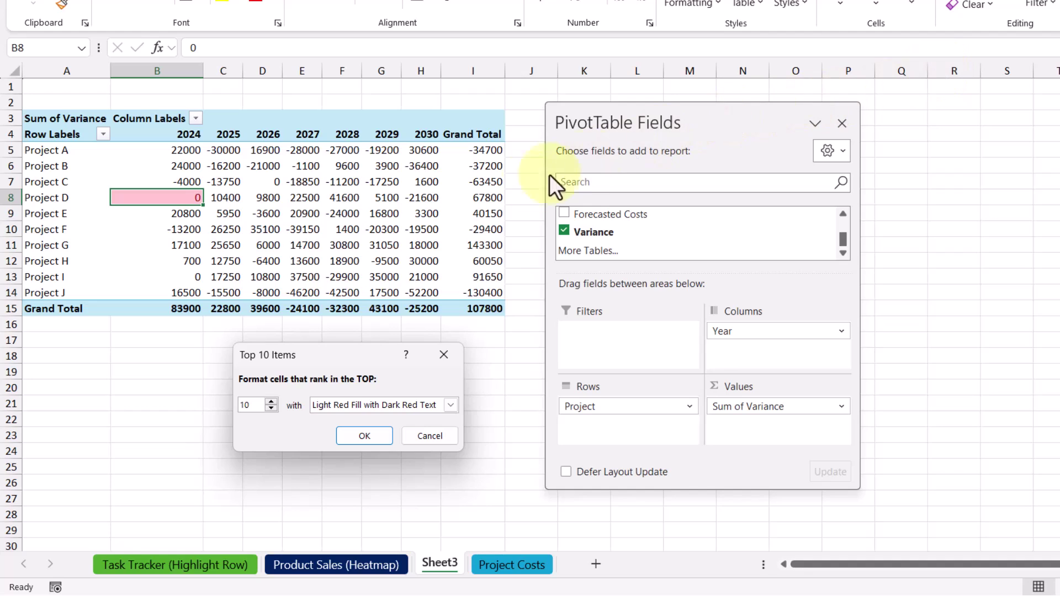
drag(254, 406, 237, 406)
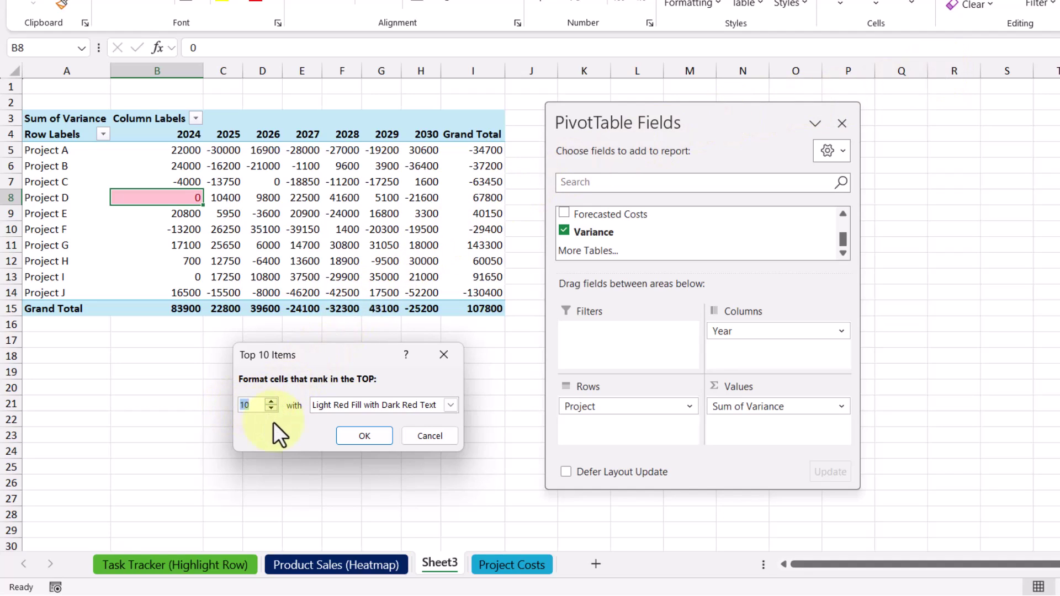
text(3)
click(386, 436)
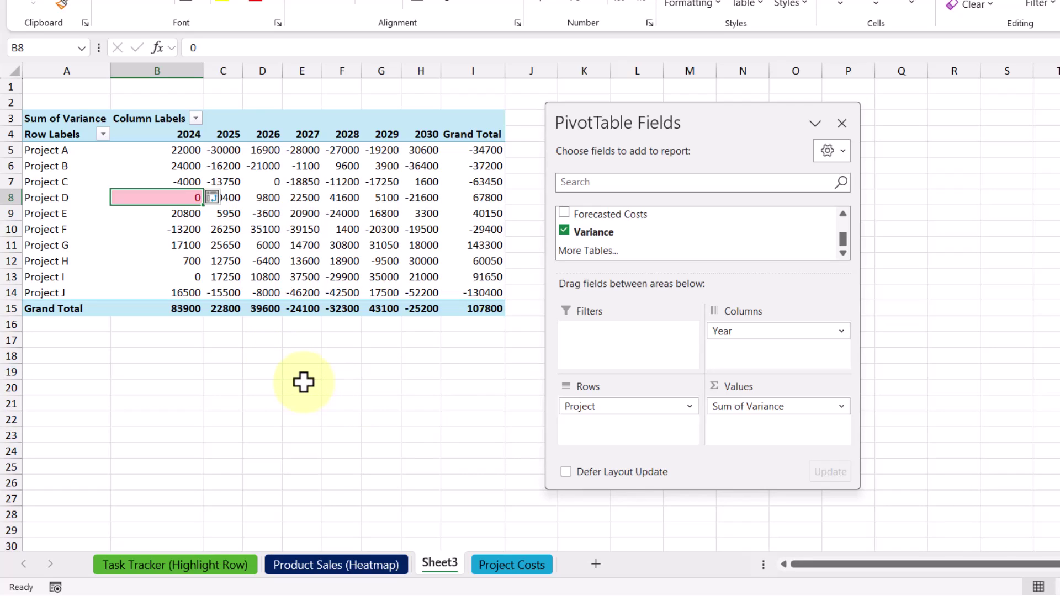
click(213, 195)
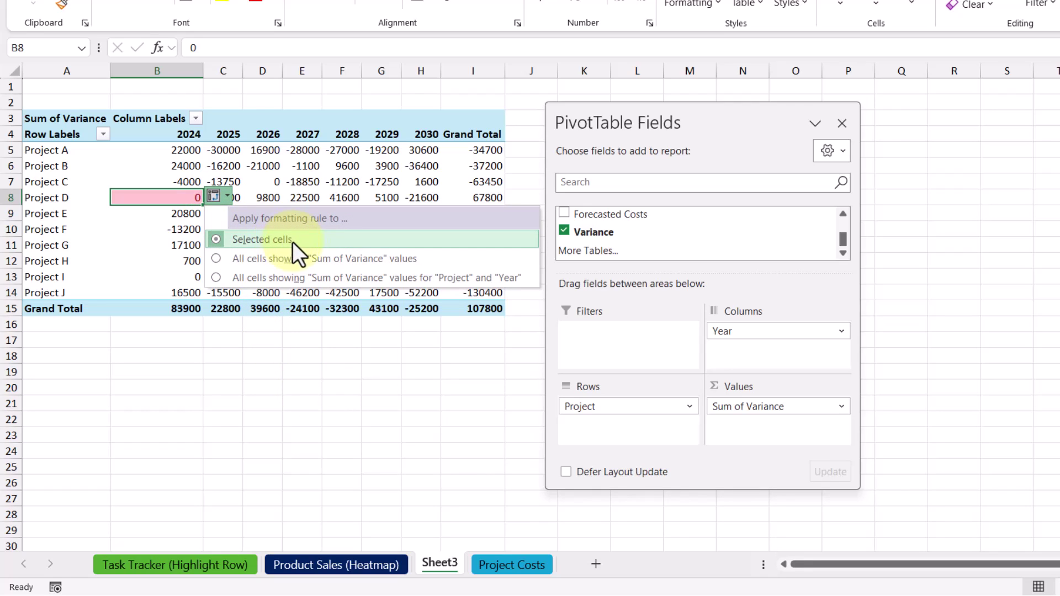
click(529, 278)
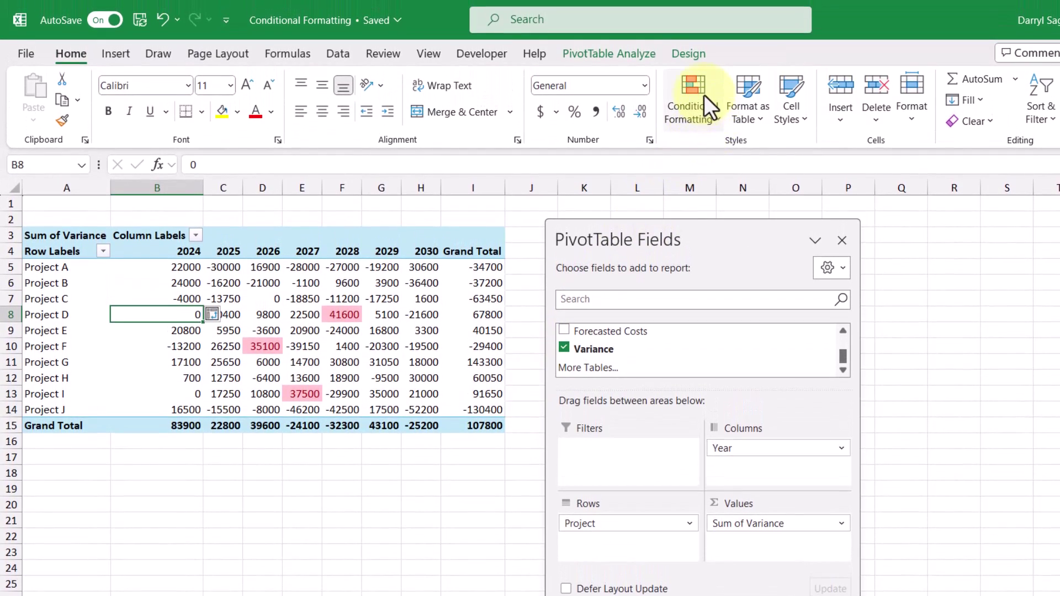
- Highlight the bottom 3 items with Green Fill with Dark Green Text across all cells showing "Sum of Variance" values for "Project" and "Year"
click(701, 93)
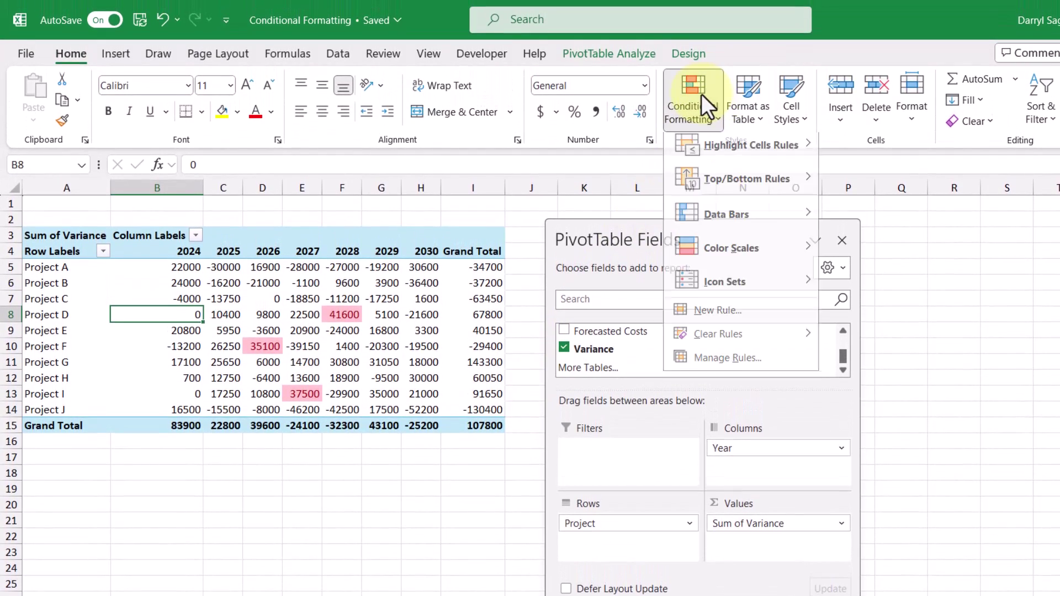
mouse_move(754, 191)
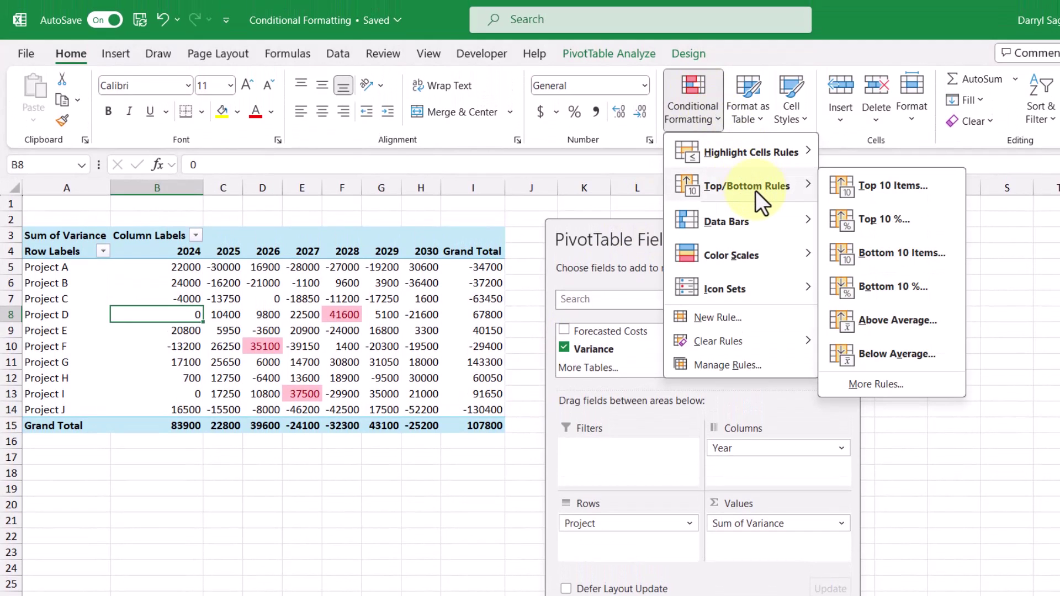
click(951, 259)
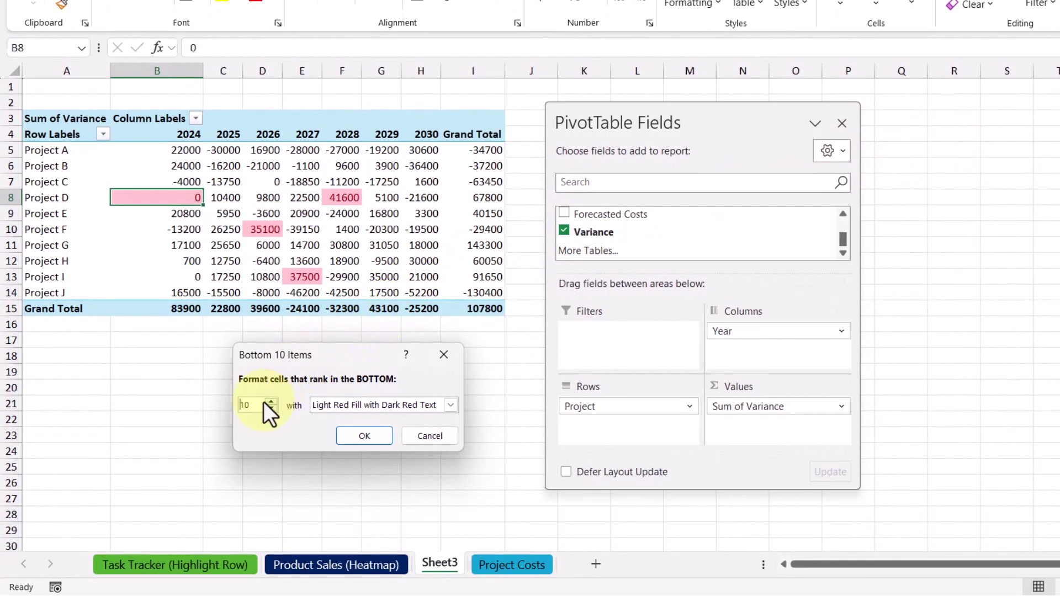
drag(249, 403, 232, 408)
text(3)
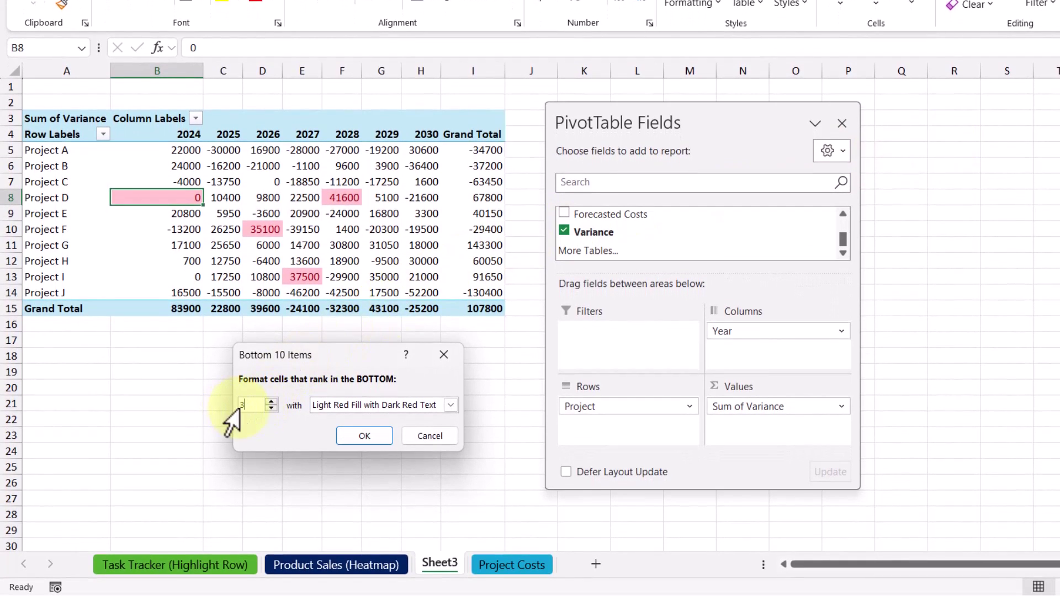
click(422, 403)
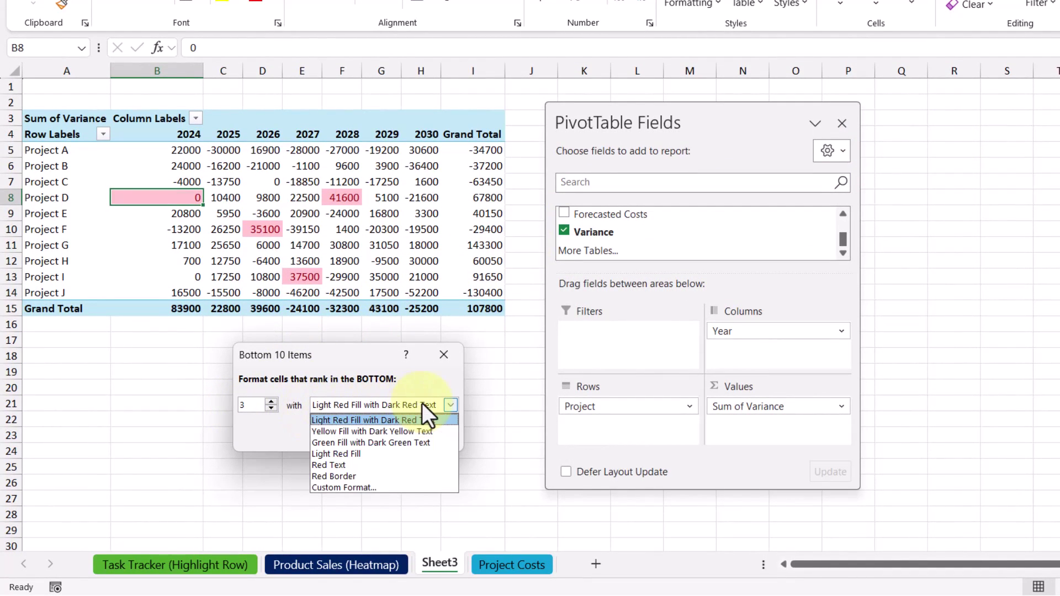
click(431, 443)
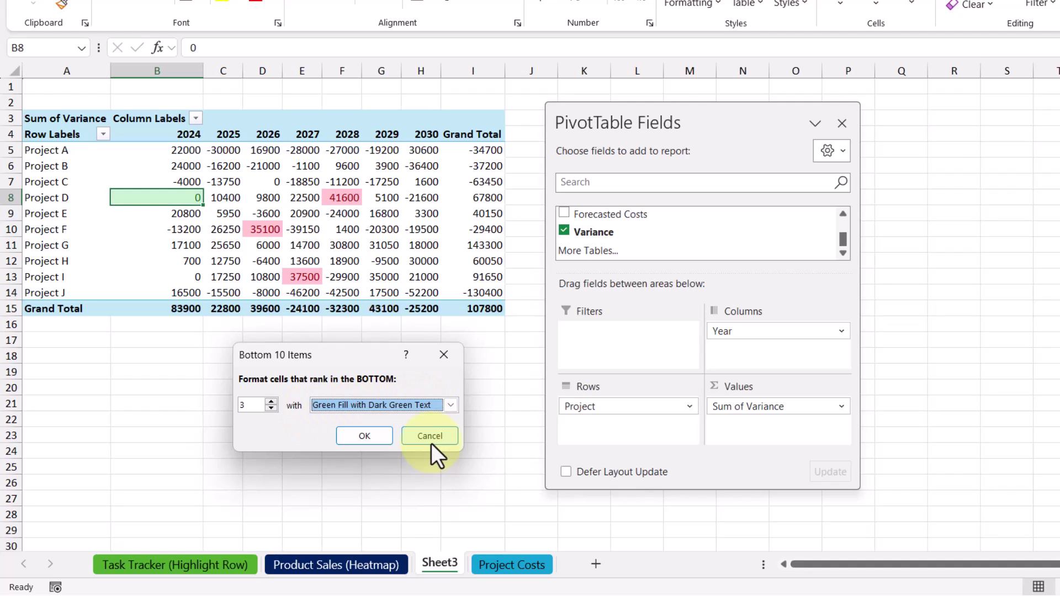
click(364, 436)
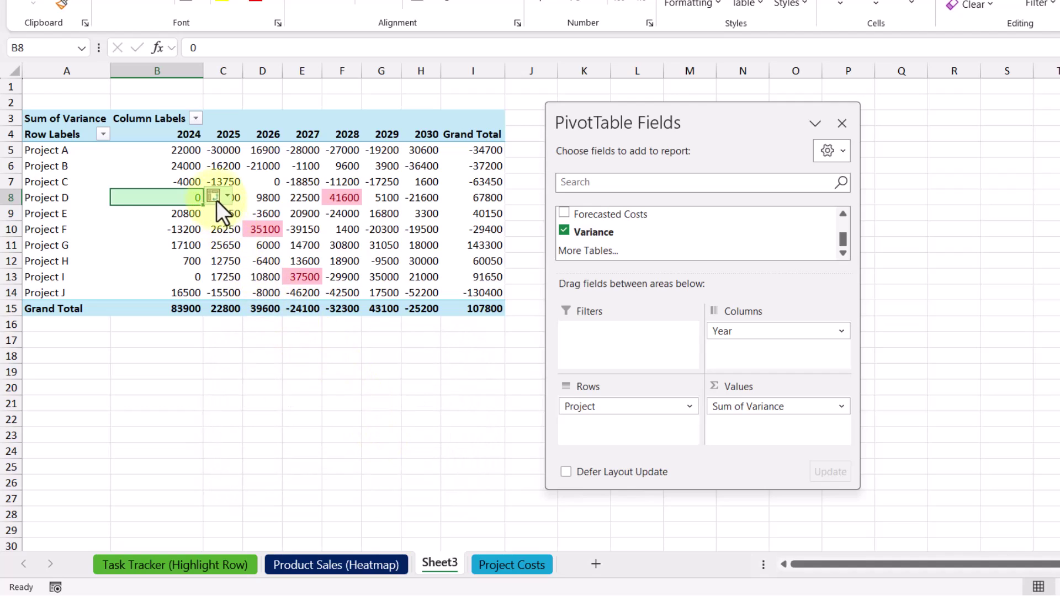
click(213, 195)
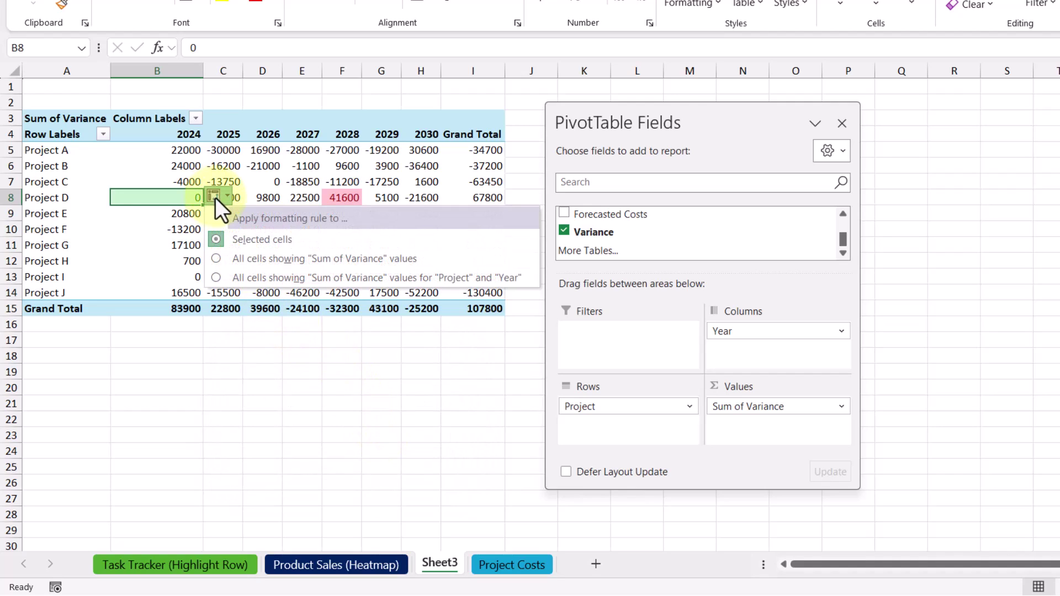
click(520, 278)
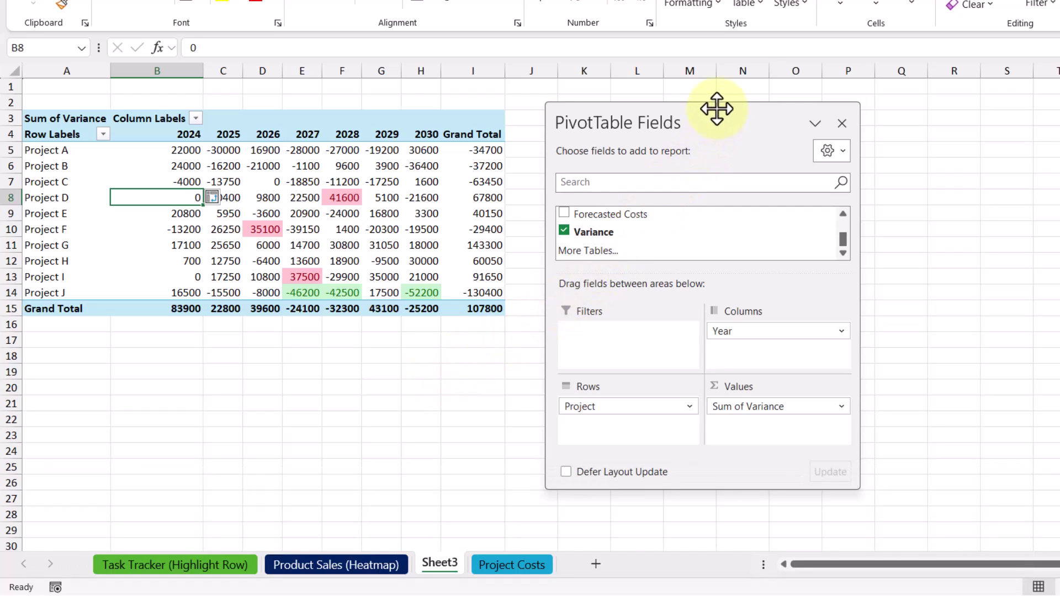
- Enlarge the PivotTable Fields pane and add Region and Portfolio as row fields above Project, with Region outermost
drag(718, 105, 739, 0)
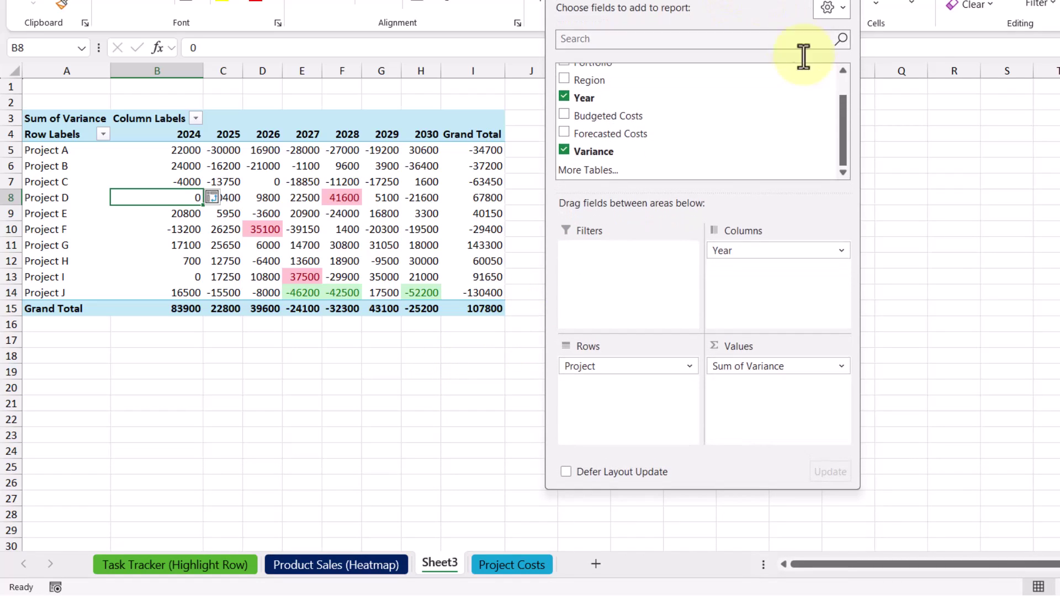
drag(846, 125, 843, 88)
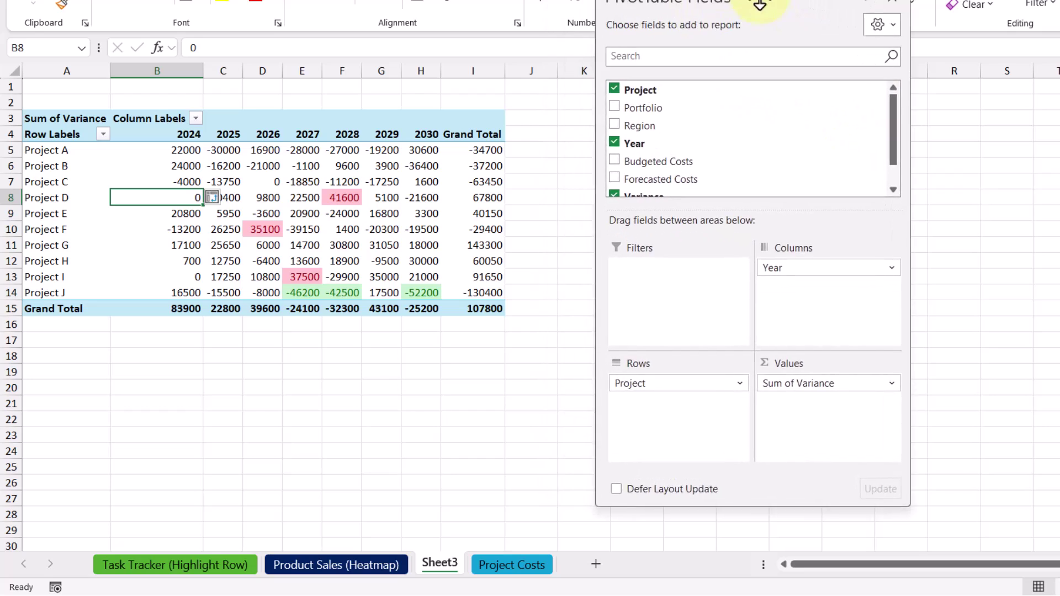
drag(710, 124, 728, 389)
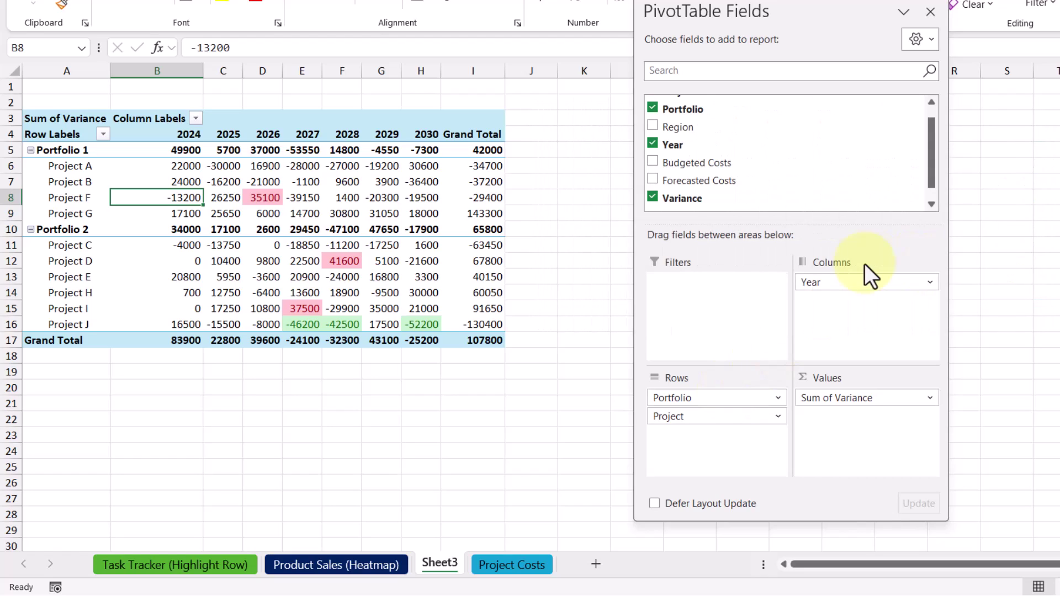
mouse_move(733, 132)
mouse_down()
mouse_move(707, 366)
mouse_move(719, 395)
mouse_up()
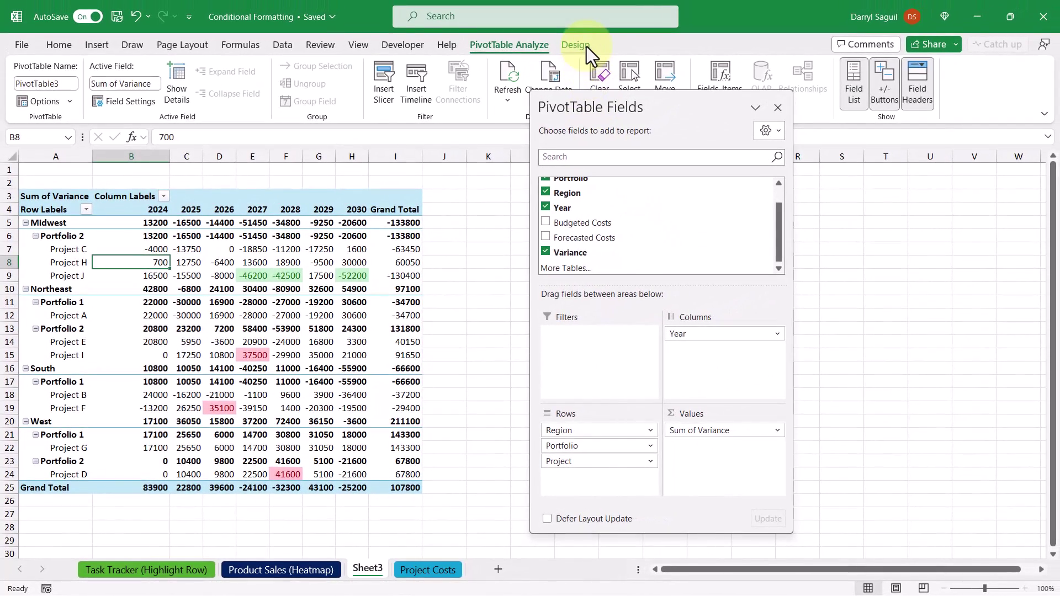
- Show the PivotTable report in Tabular Form and move the field pane clear of the widened table
click(605, 24)
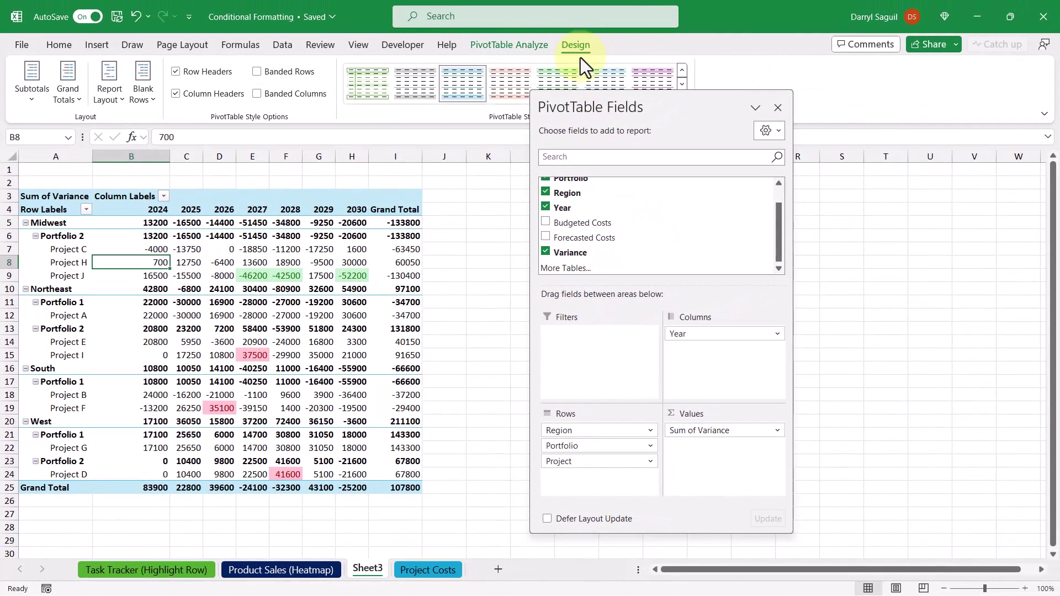
click(110, 83)
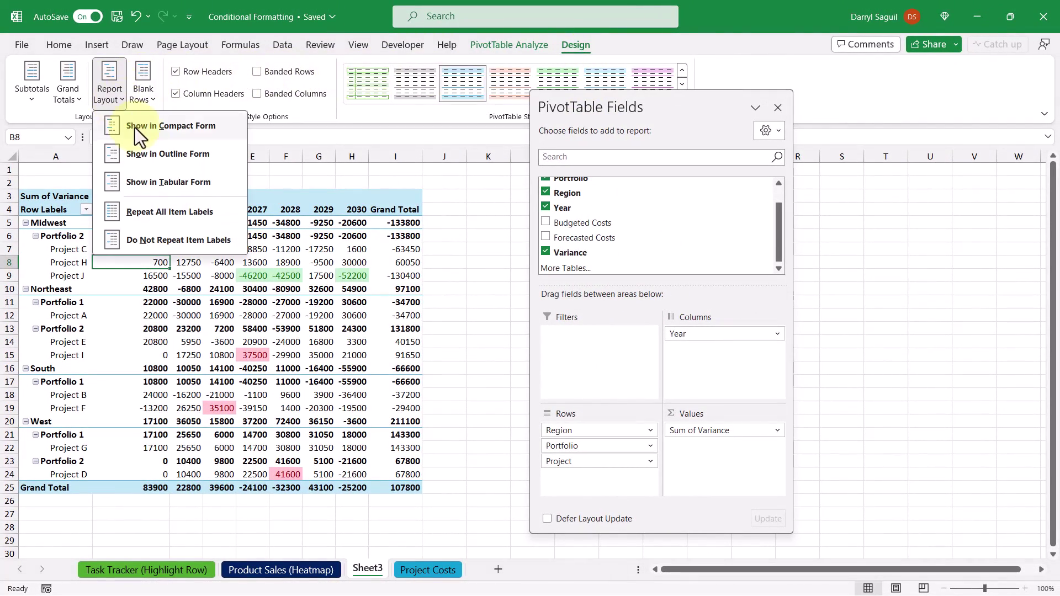
click(218, 183)
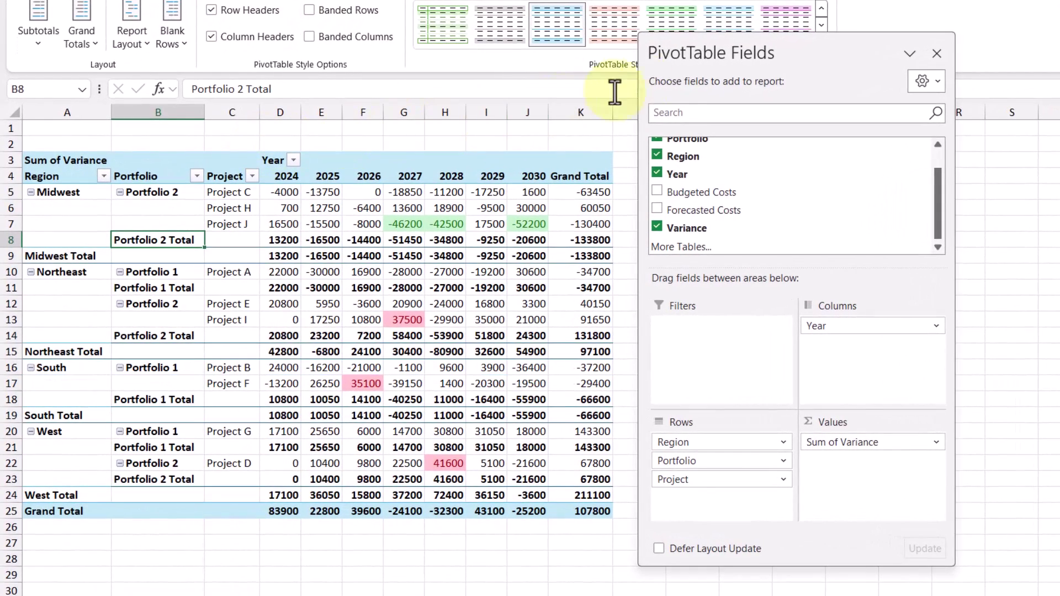
drag(757, 54, 885, 47)
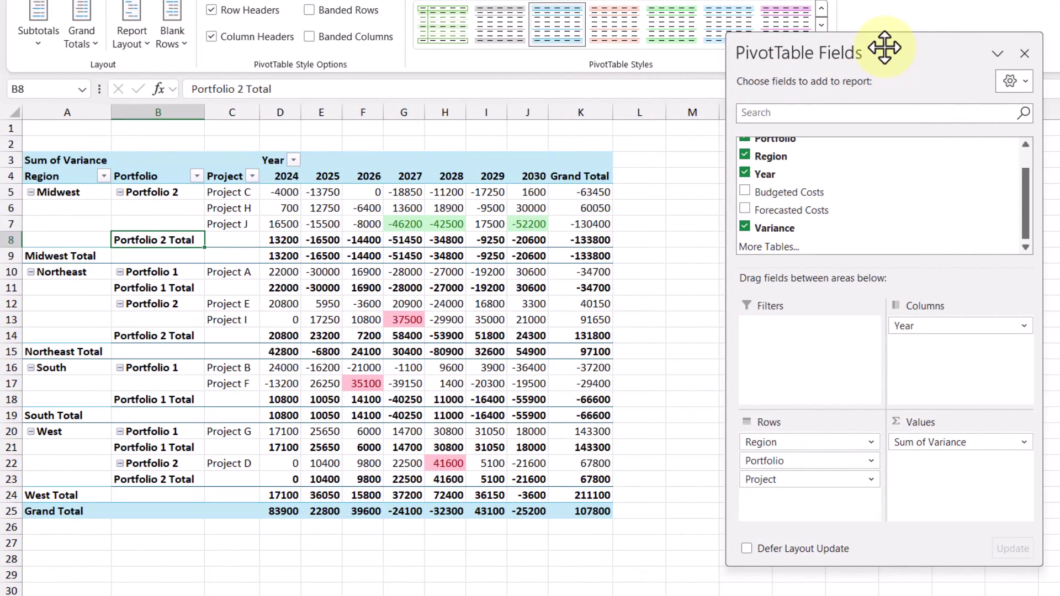